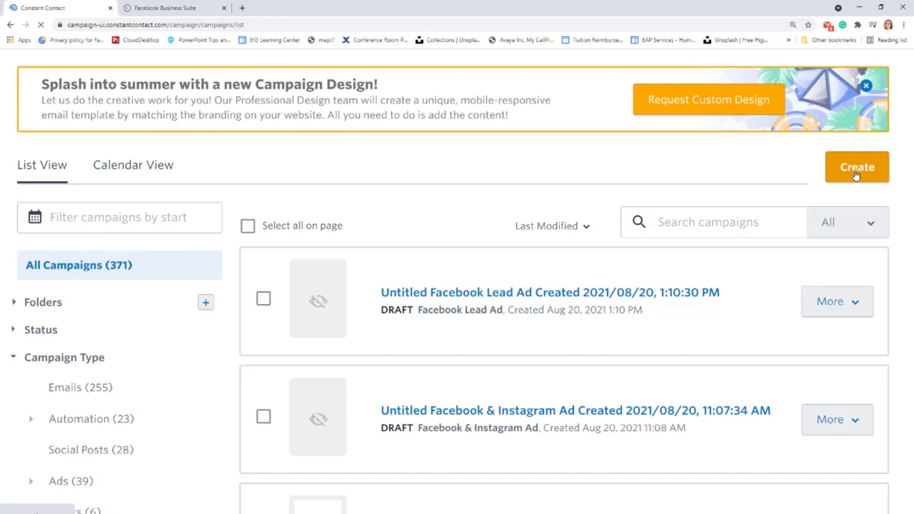
# Create a new campaign of the Facebook & Instagram Ad type.
pyautogui.click(855, 175)
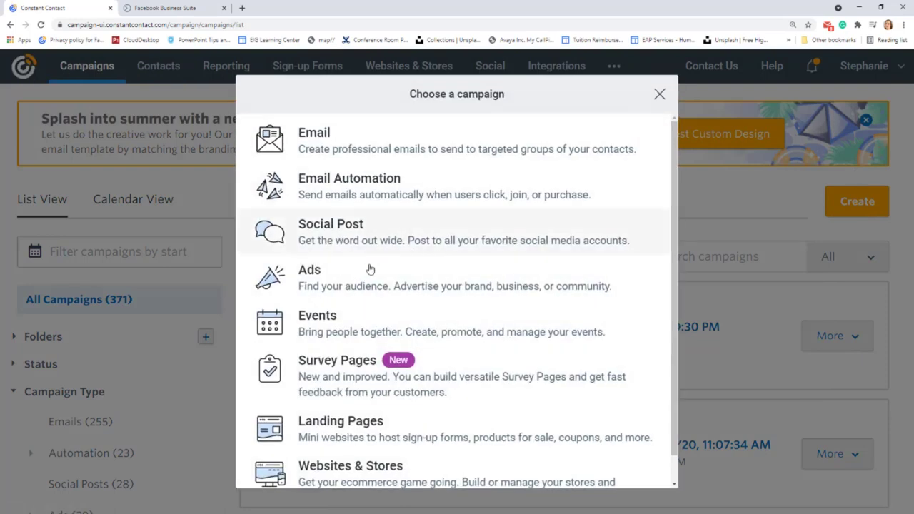
pyautogui.click(365, 279)
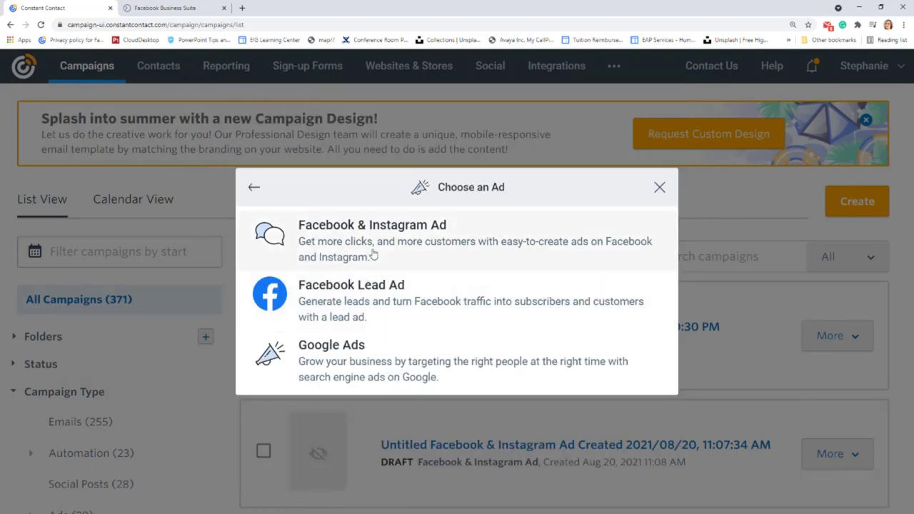
pyautogui.click(373, 254)
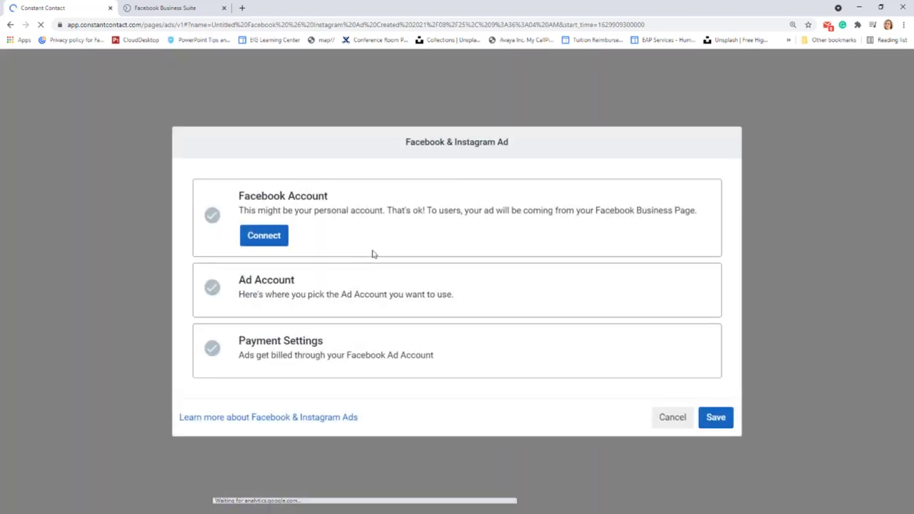
# Connect the Facebook account to the ad, entering the account password to authorize it.
pyautogui.click(265, 236)
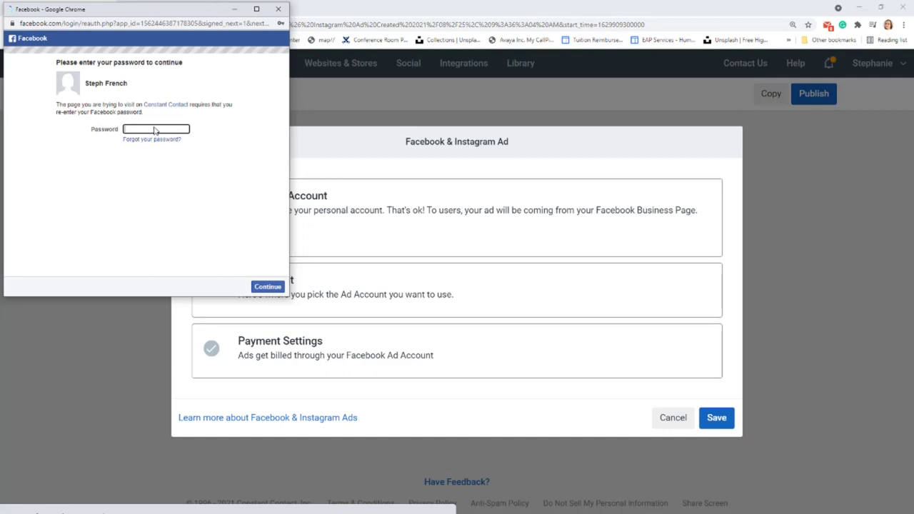
pyautogui.write('********')
pyautogui.press('Return')
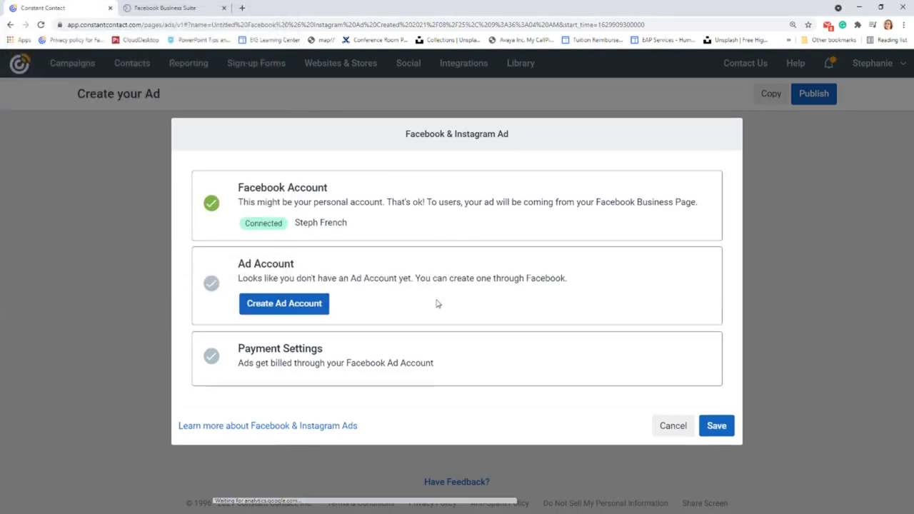
# Create the ad account by opening Ads Manager from Facebook Business Suite and accepting the non-discrimination policy.
pyautogui.click(262, 305)
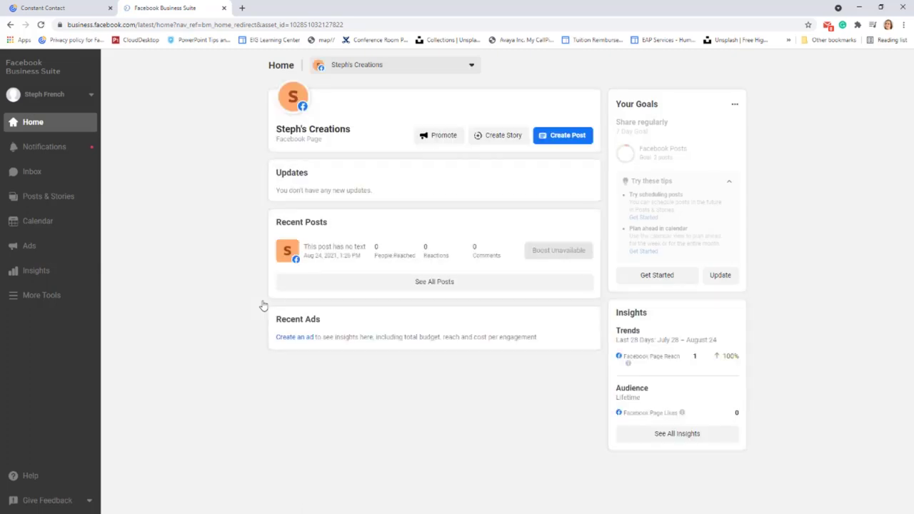
pyautogui.click(54, 300)
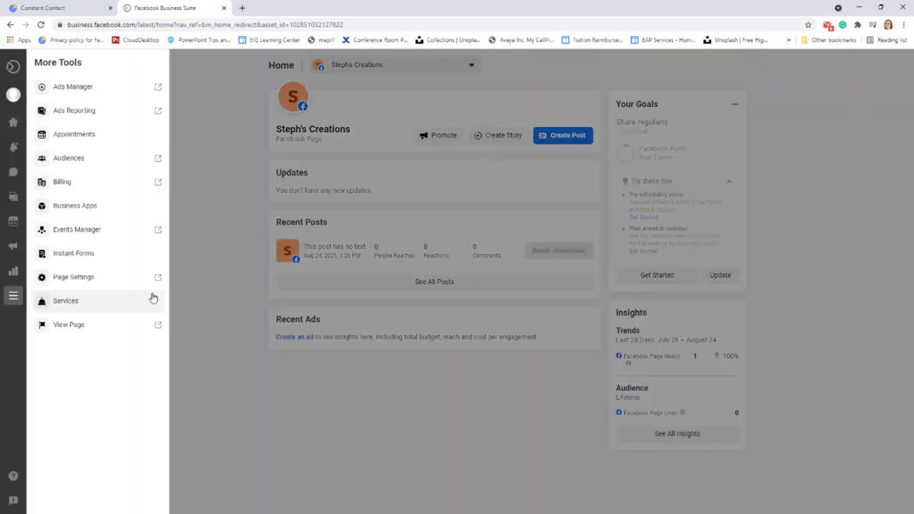
pyautogui.click(106, 89)
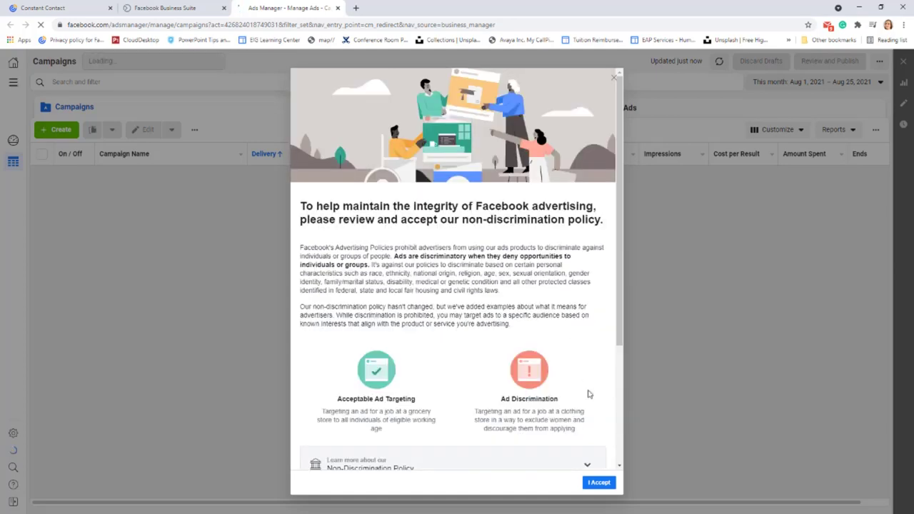
pyautogui.click(600, 483)
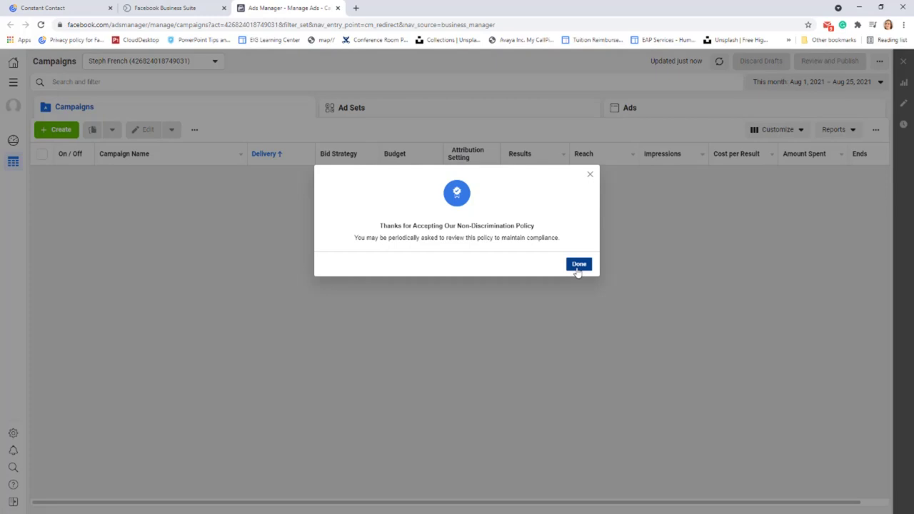
pyautogui.click(578, 265)
# Back in Constant Contact, start adding a payment method and save the location as United States of America, US Dollars, (GMT -07:00) Pacific Time.
pyautogui.click(42, 8)
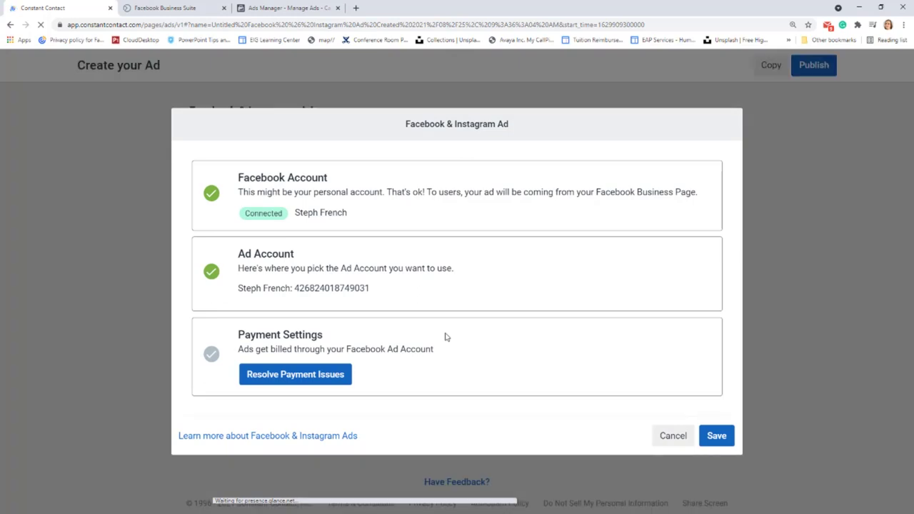
pyautogui.click(305, 377)
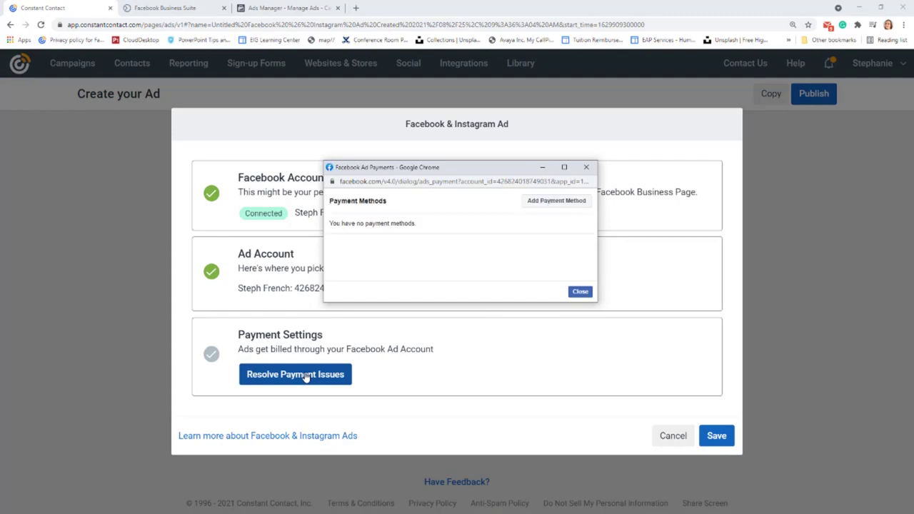
pyautogui.click(557, 202)
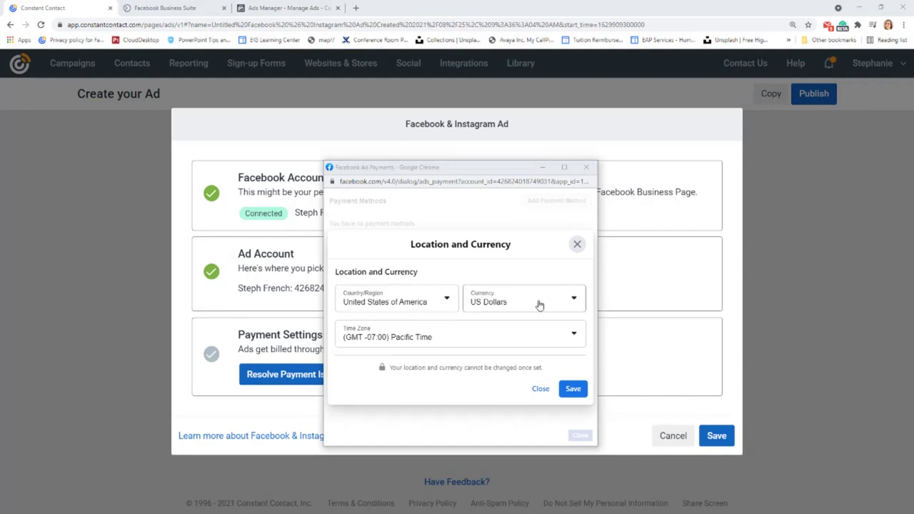
pyautogui.click(555, 334)
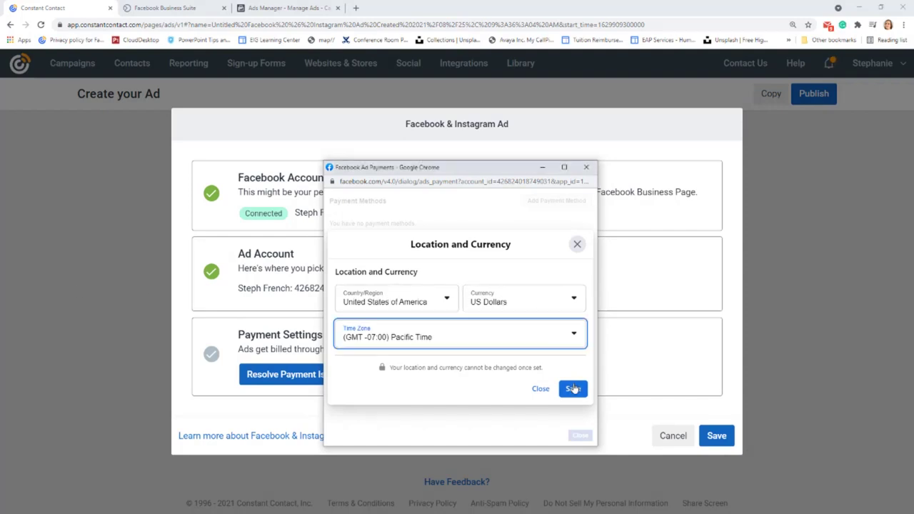
pyautogui.click(573, 388)
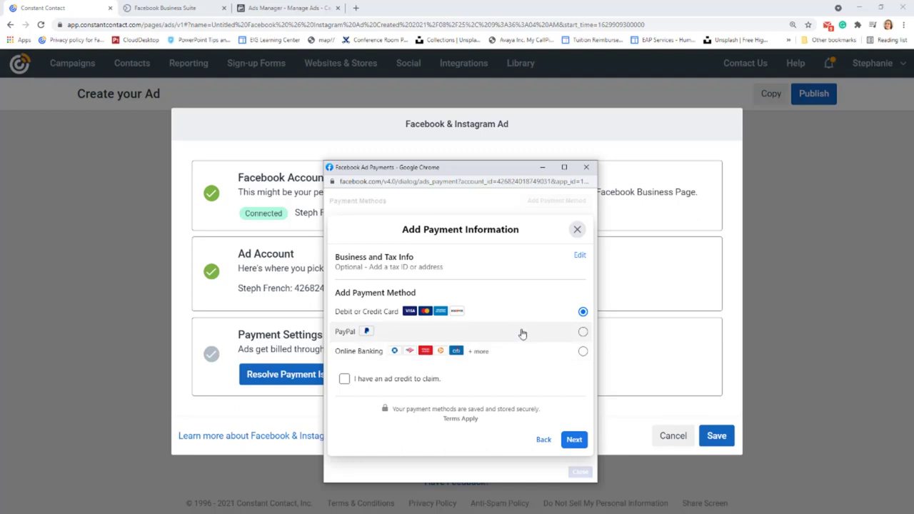
# Add PayPal as the ad account's payment method and agree to PayPal's authorization for Facebook.
pyautogui.click(583, 331)
pyautogui.click(576, 407)
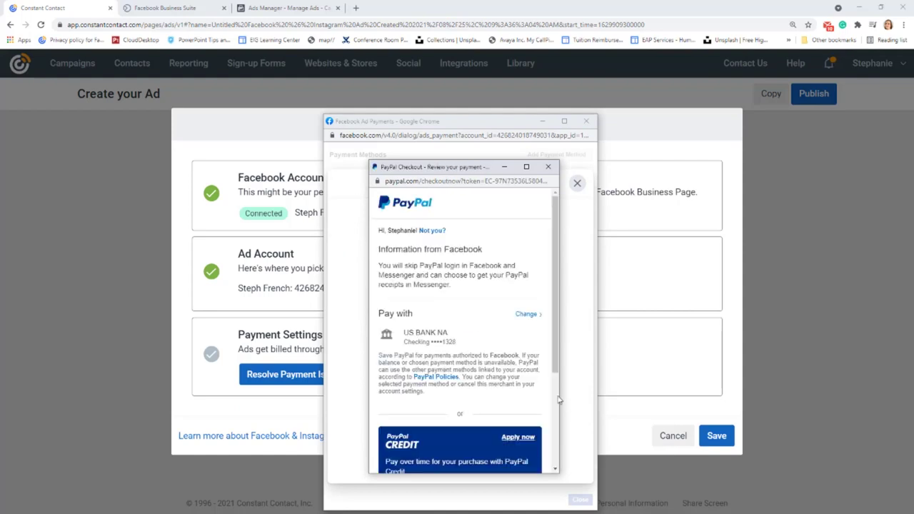
pyautogui.scroll(-2, 503, 380)
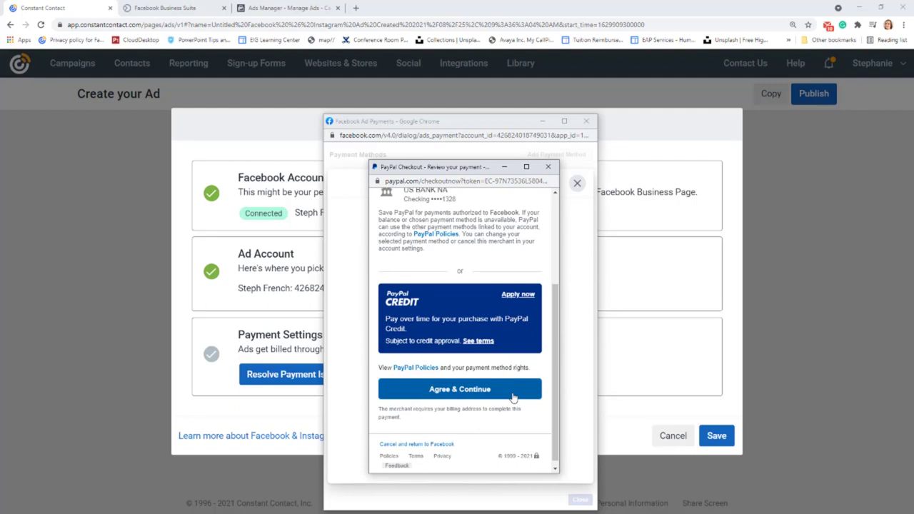
pyautogui.click(513, 398)
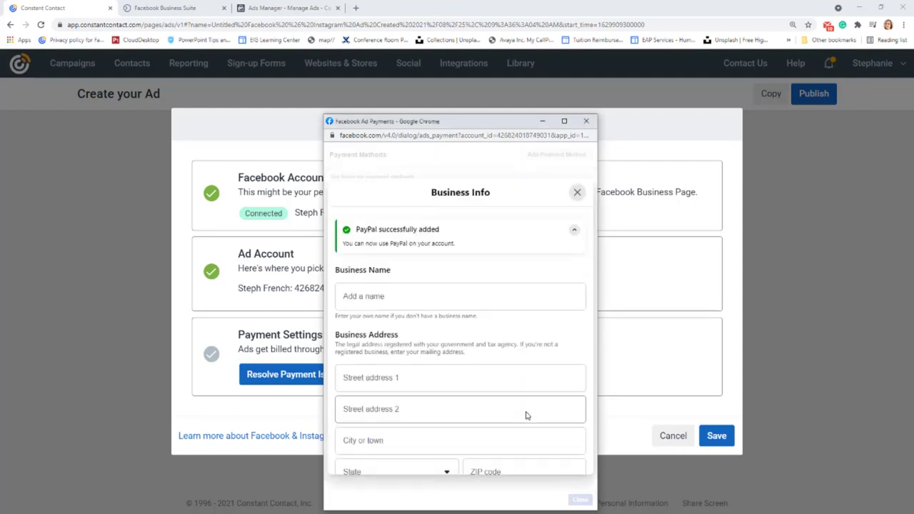
# Enter "Steph's Creations" as the business name in the payment's business info.
pyautogui.click(443, 224)
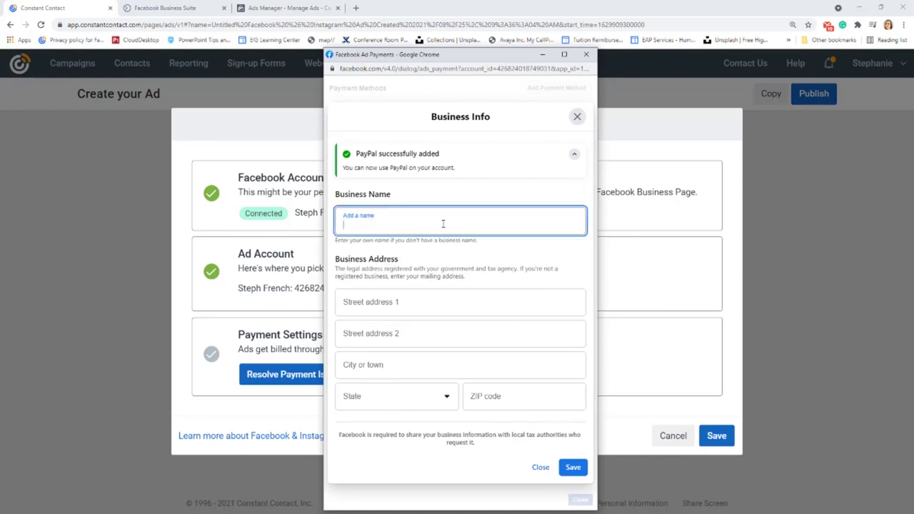
pyautogui.write("Steph's Creation")
pyautogui.press('Tab')
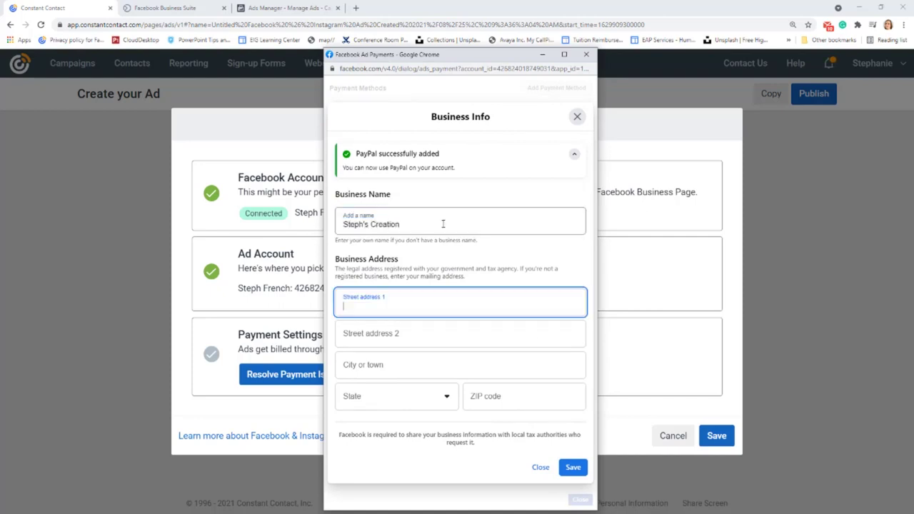
pyautogui.click(443, 224)
pyautogui.write('s')
# Fill in the business address from the first saved address, choose the state, save the business info and close the payments window.
pyautogui.click(417, 293)
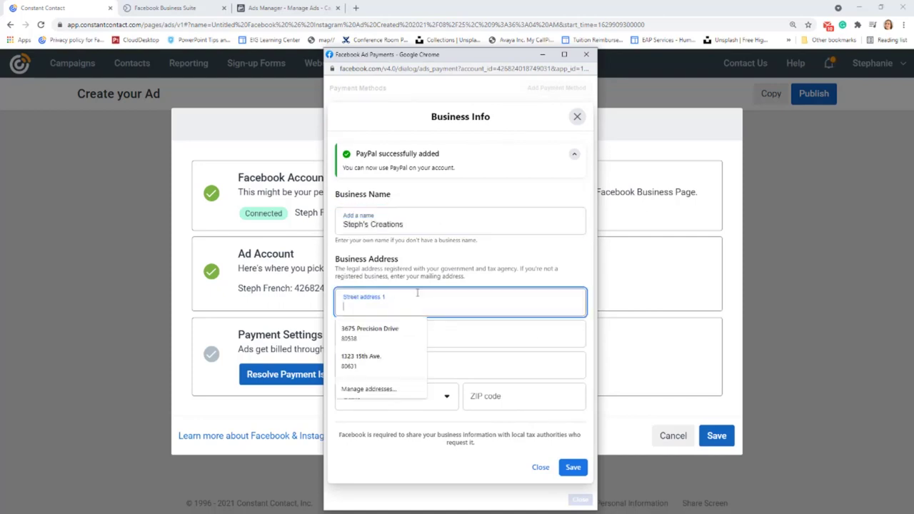
pyautogui.click(368, 331)
pyautogui.click(421, 398)
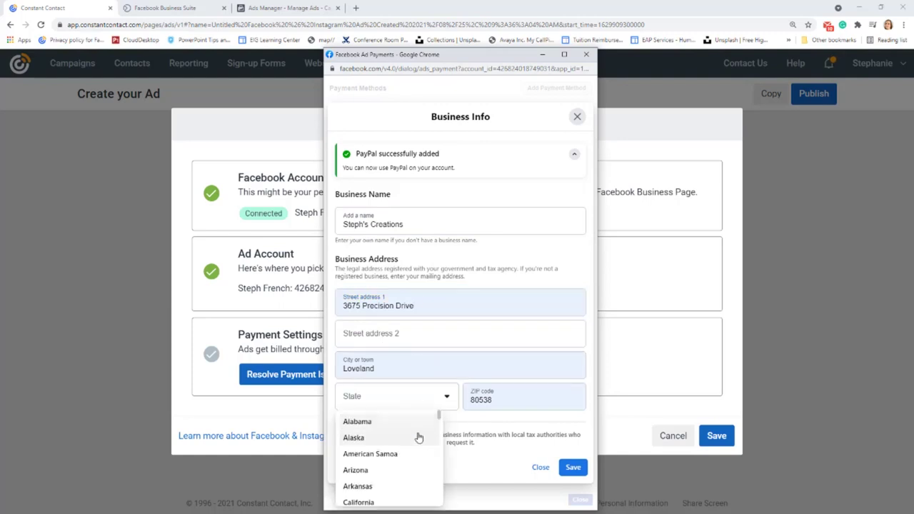
pyautogui.scroll(-1, 400, 492)
pyautogui.click(396, 470)
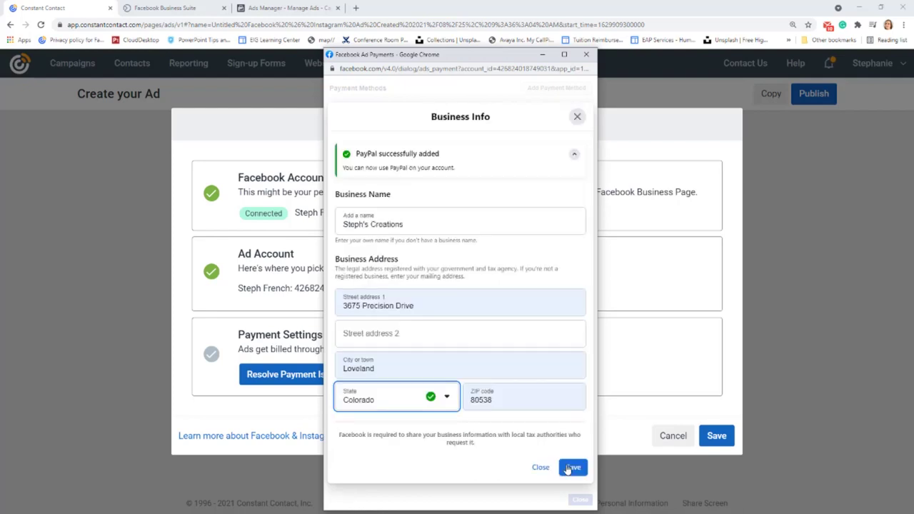
pyautogui.click(571, 467)
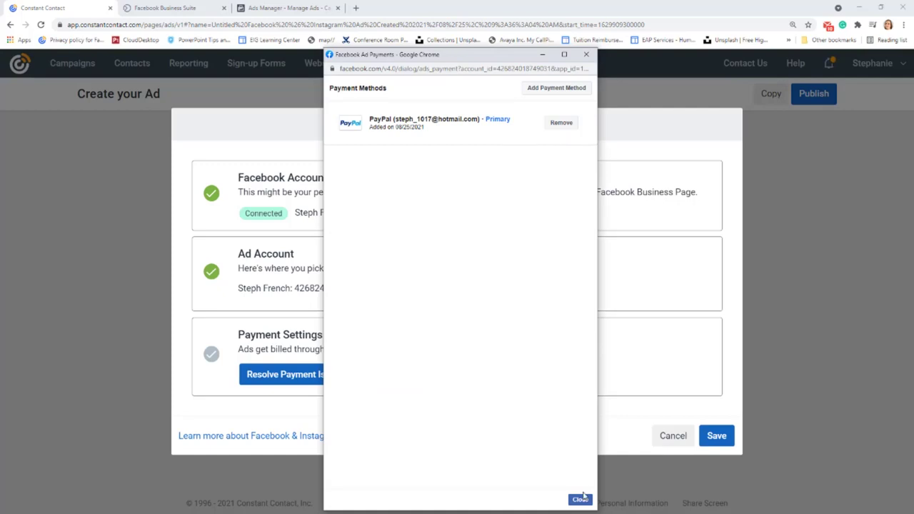
pyautogui.click(580, 499)
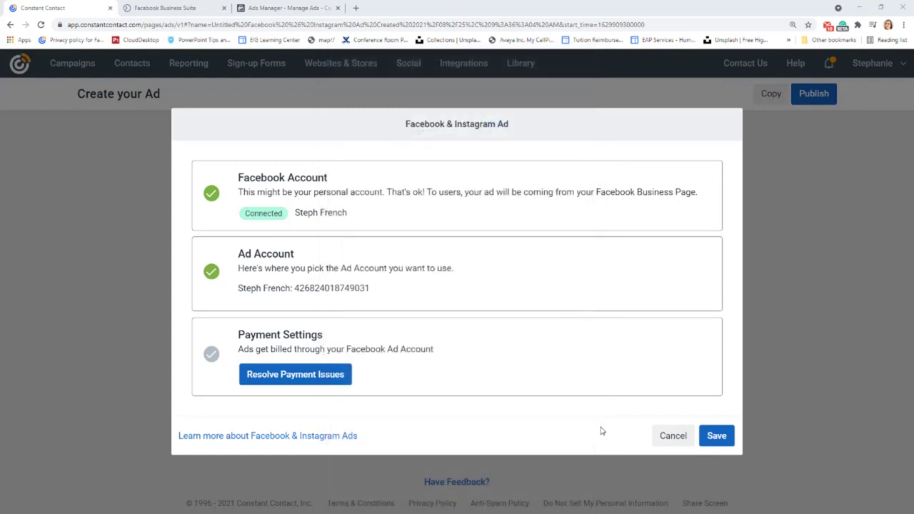
# Save the account setup, name the Facebook & Instagram ad "Test ad" and save it.
pyautogui.click(723, 436)
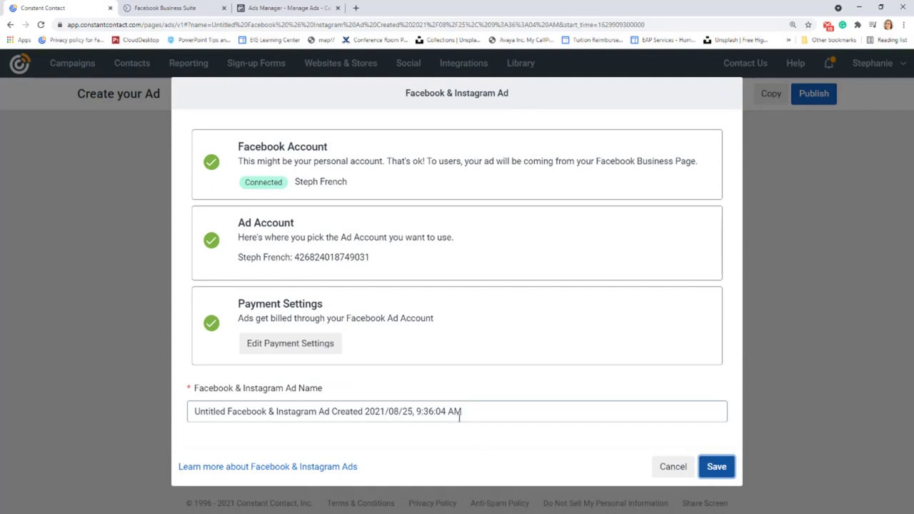
pyautogui.tripleClick(446, 412)
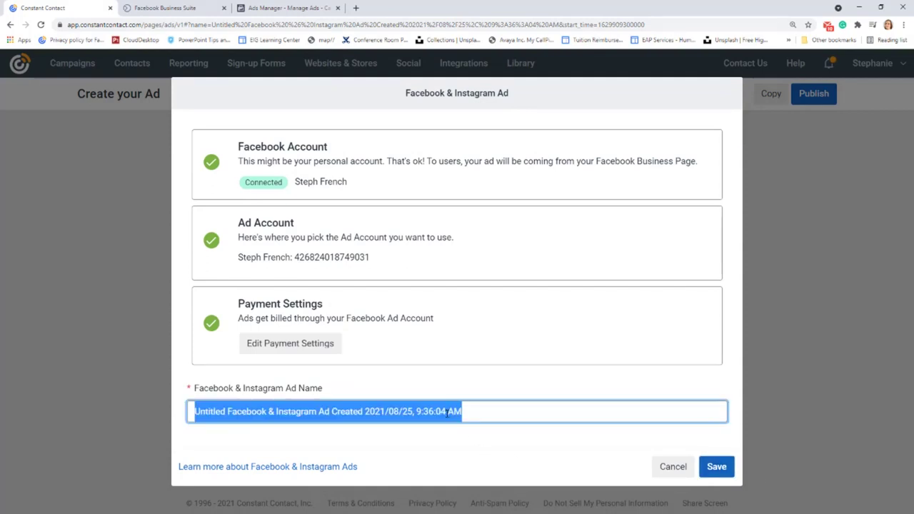
pyautogui.write('Test ad')
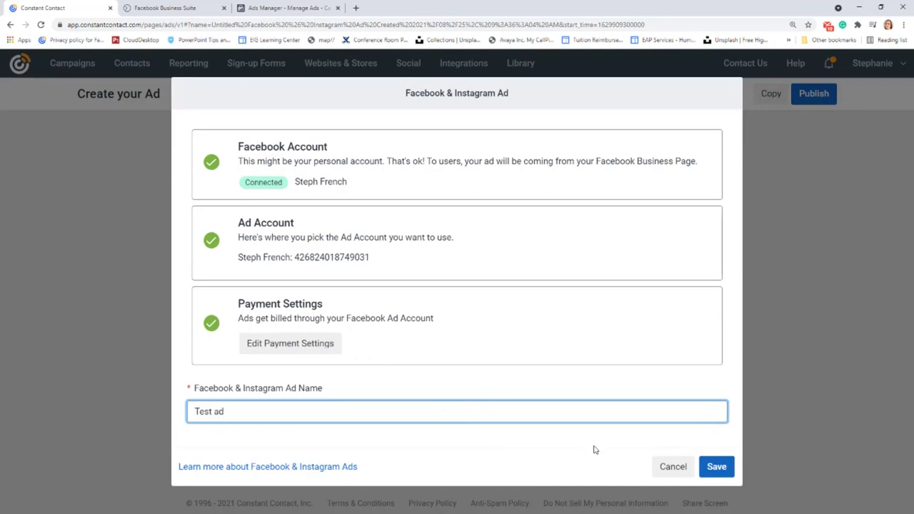
pyautogui.click(725, 470)
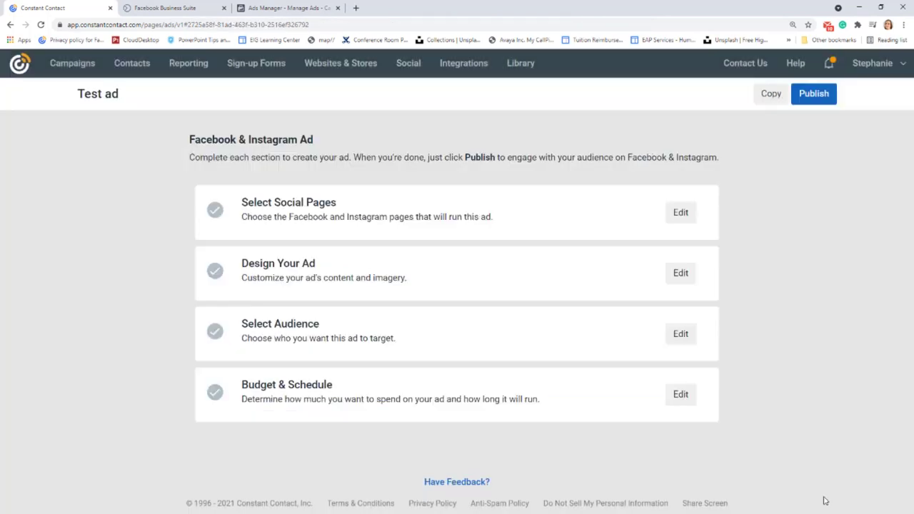
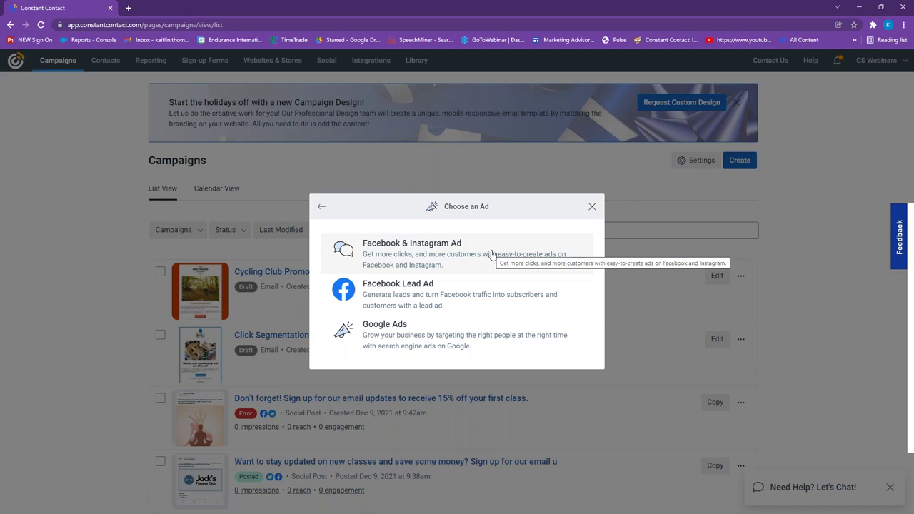
# Create another Facebook & Instagram Ad named "Jack's Brisket Promo Ad 12/29/21" and save it.
pyautogui.click(491, 254)
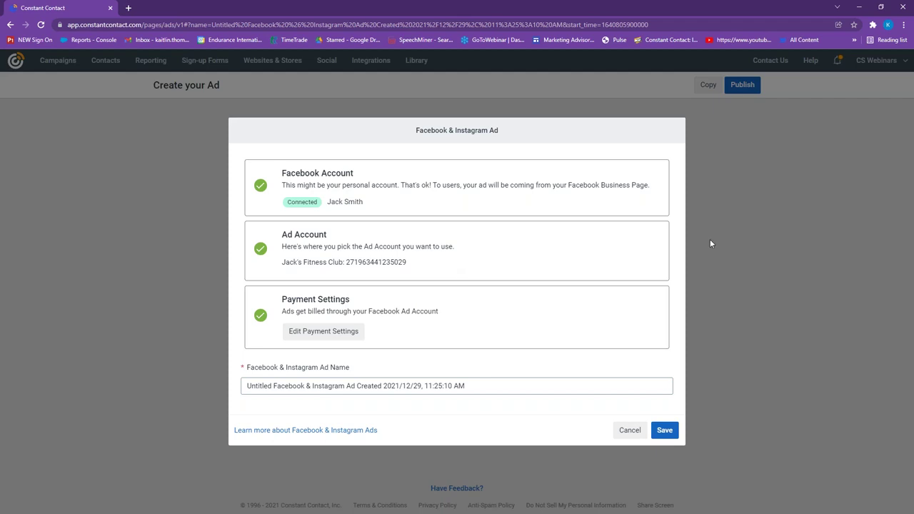
pyautogui.tripleClick(447, 385)
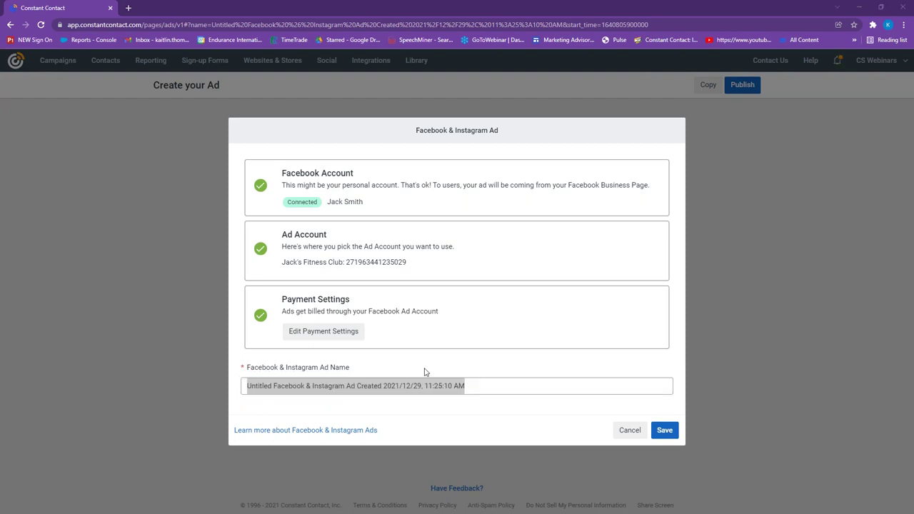
pyautogui.click(472, 386)
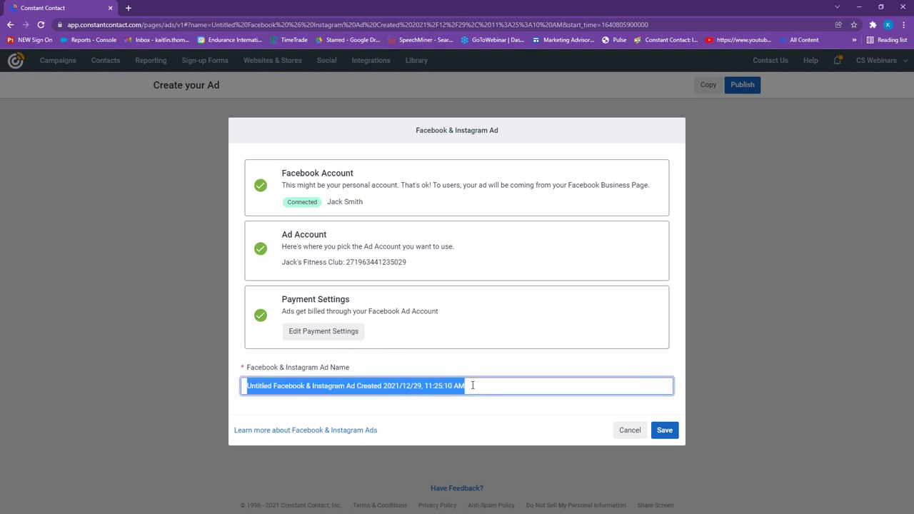
pyautogui.write("Jack's Brisket Promo Ad")
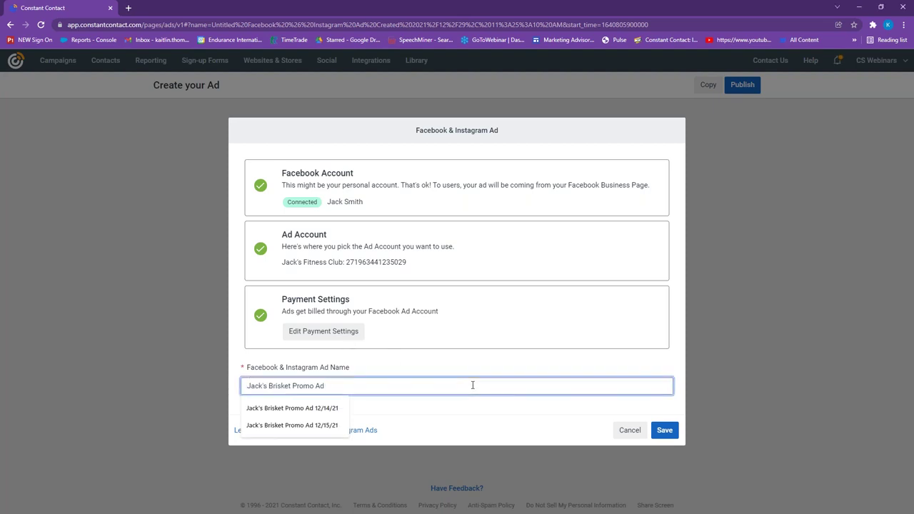
pyautogui.write('12/29/21')
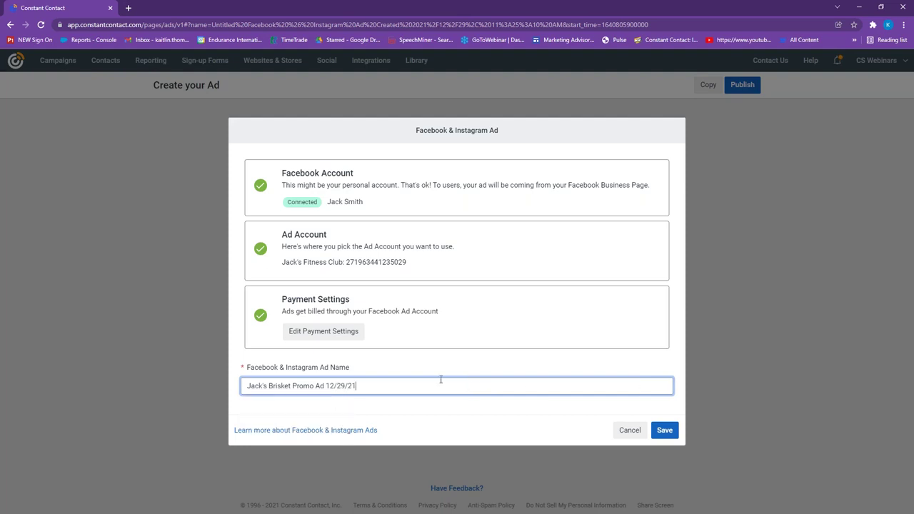
pyautogui.click(660, 430)
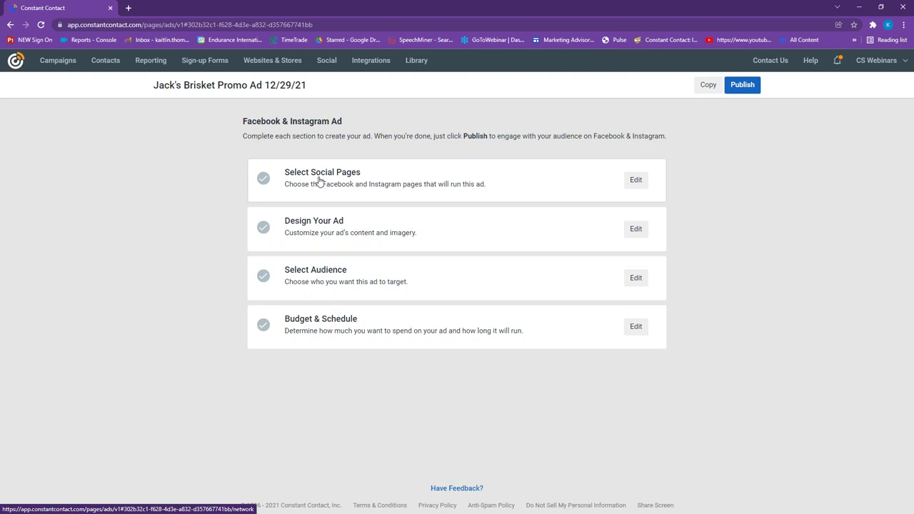
# Choose Jacks Backyard BBQ as the Facebook page that runs the ad and save the social pages selection.
pyautogui.click(637, 182)
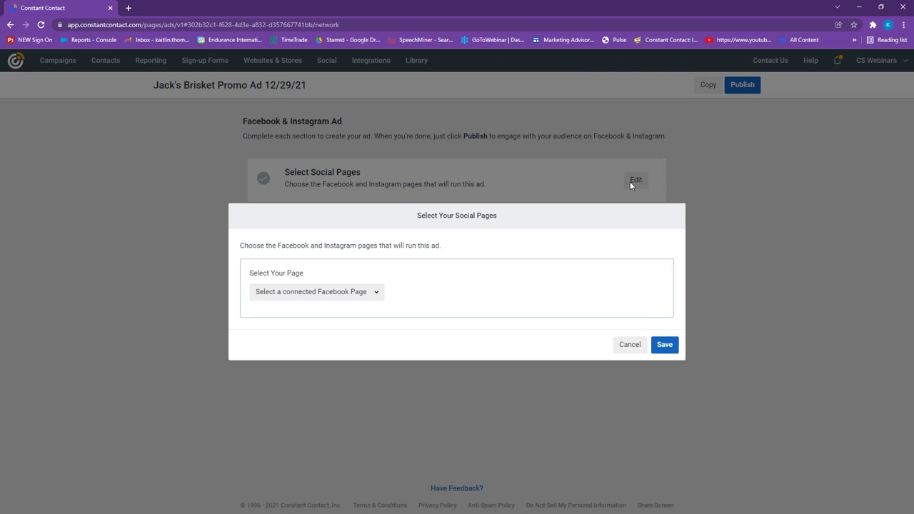
pyautogui.click(370, 301)
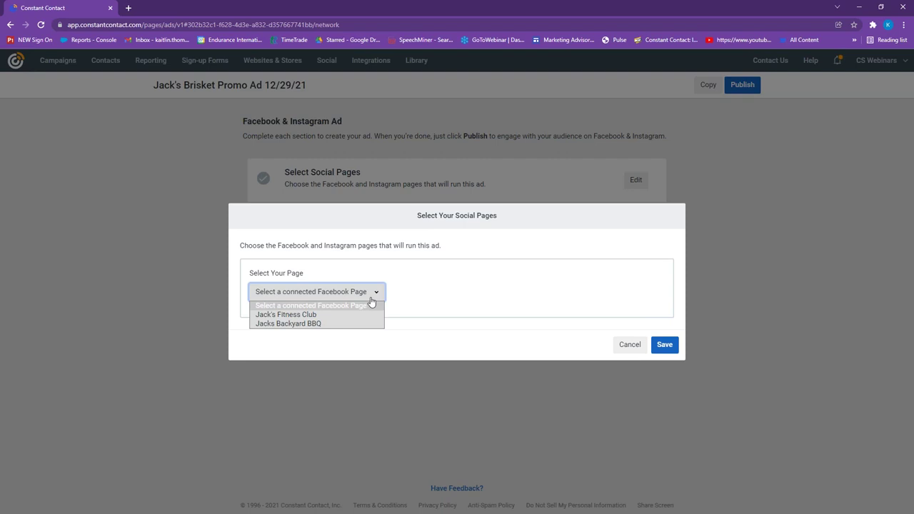
pyautogui.click(366, 324)
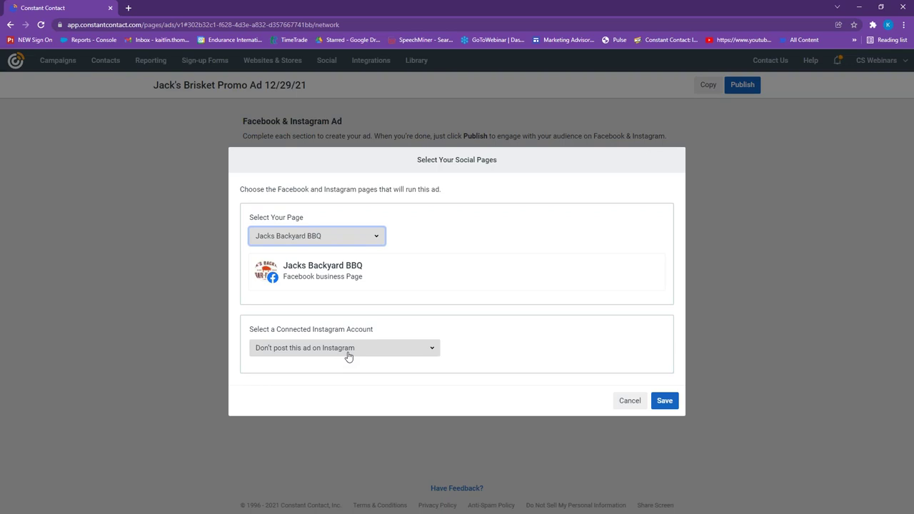
pyautogui.click(665, 401)
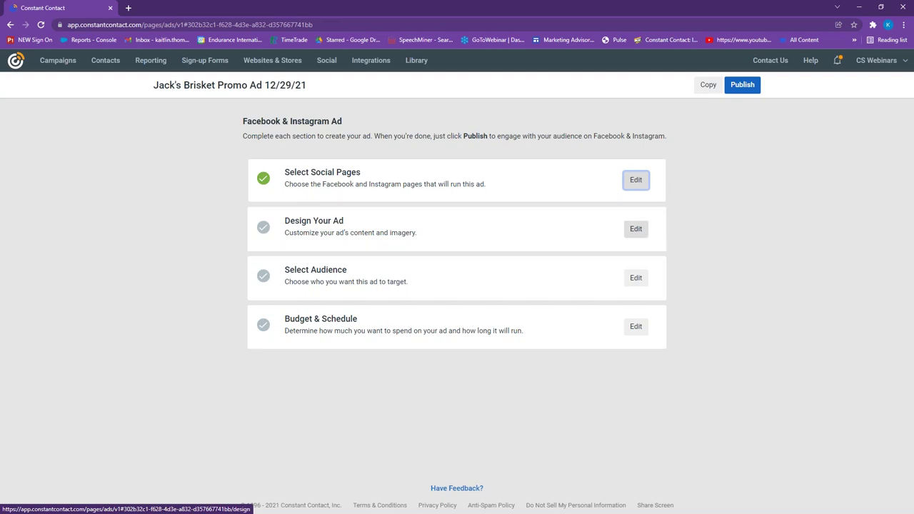
# Enter the ad description "Save some money on a mouth-wateringly delicious meal today! Make a reservation to ensure you can take advantage of this deal.".
pyautogui.click(635, 229)
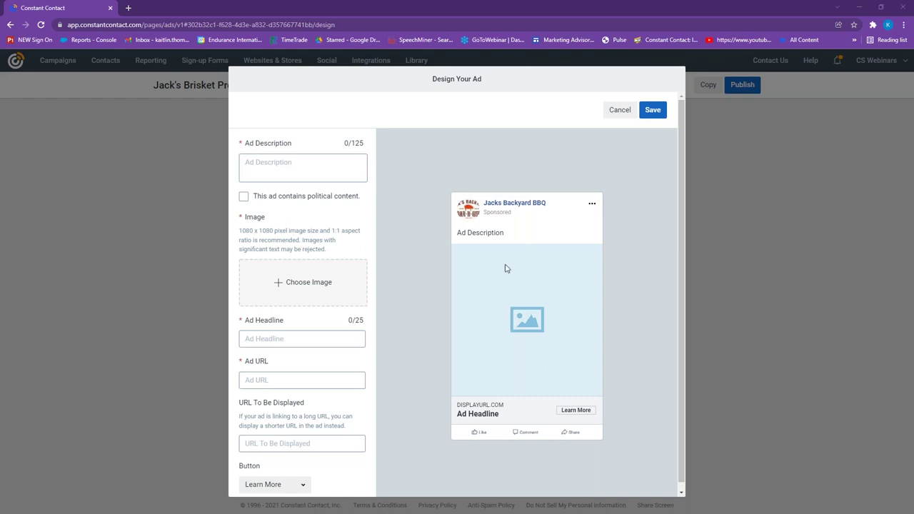
pyautogui.click(270, 162)
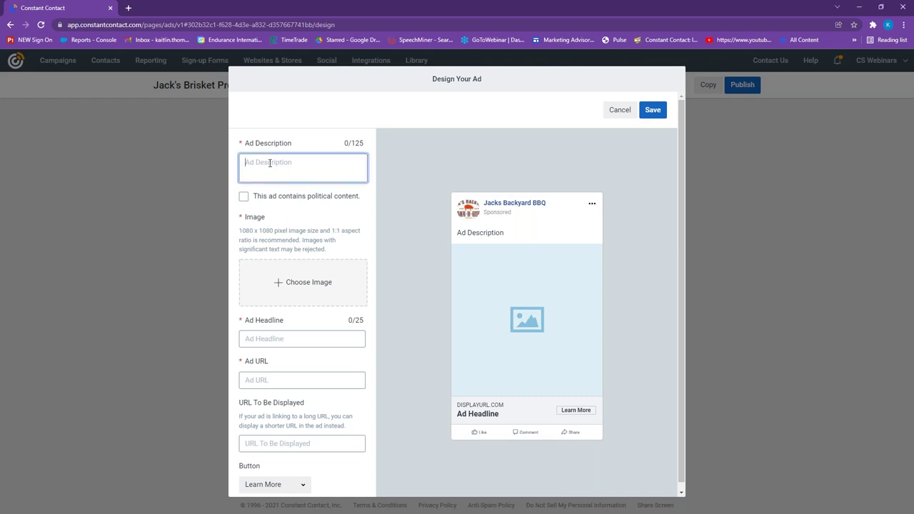
pyautogui.write('Save some money on a mouth-wateringly delicious meal today! Make a reservation to ensure you can take advantage of this deal.')
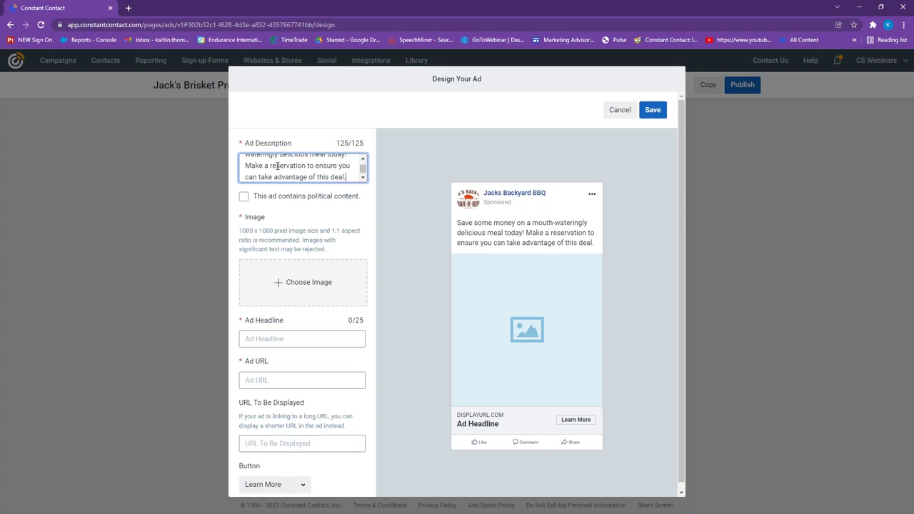
# Insert smoked.png from the image library as the ad's image.
pyautogui.click(322, 284)
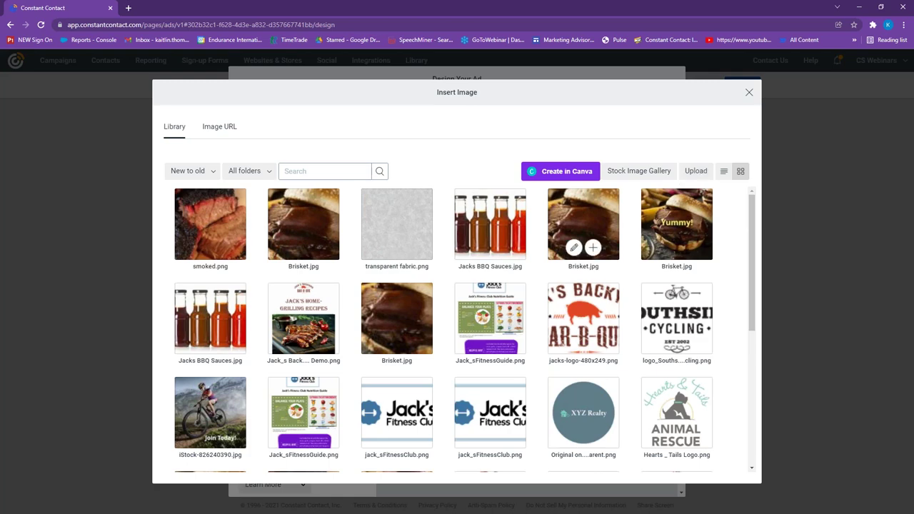
pyautogui.moveTo(232, 217)
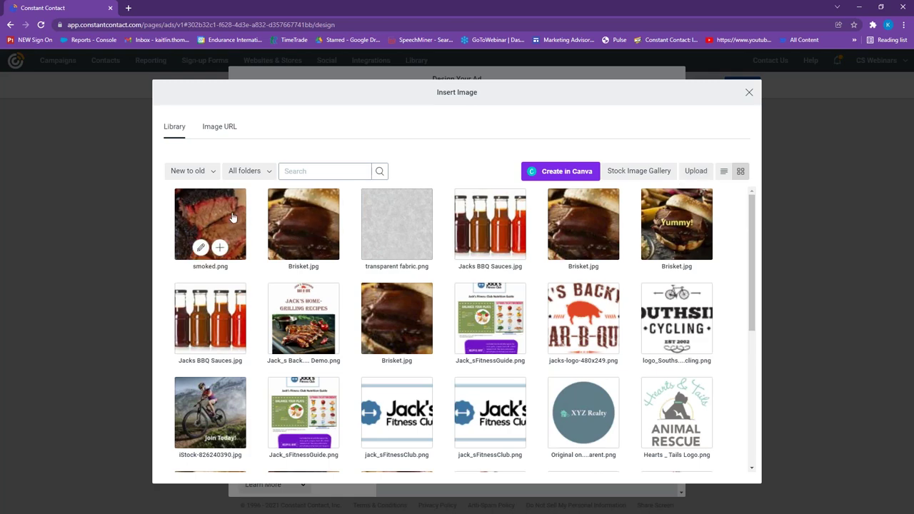
pyautogui.click(232, 217)
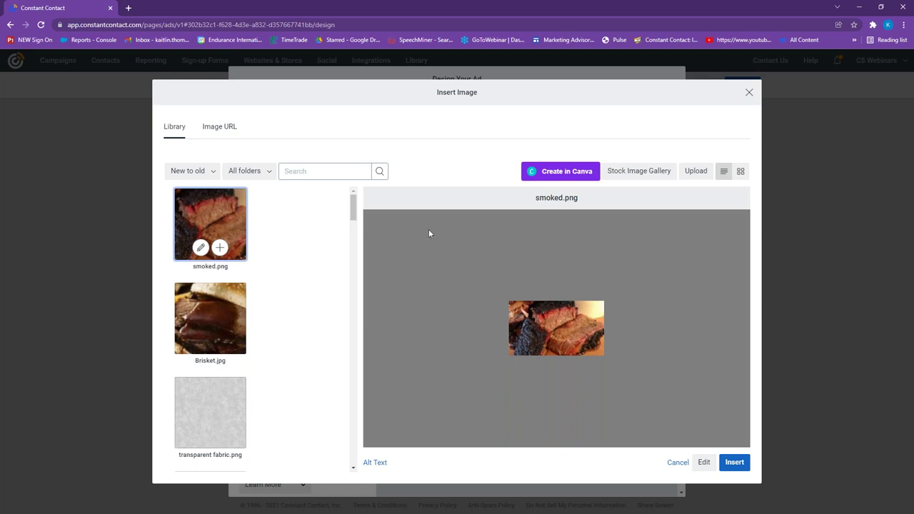
pyautogui.click(733, 464)
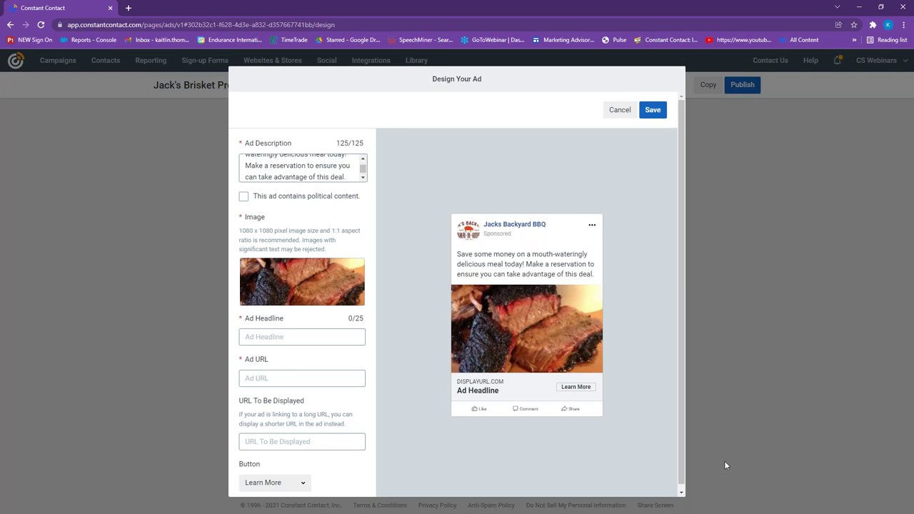
# Set the ad headline to the previously used entry "Buy one get one free meal".
pyautogui.click(316, 323)
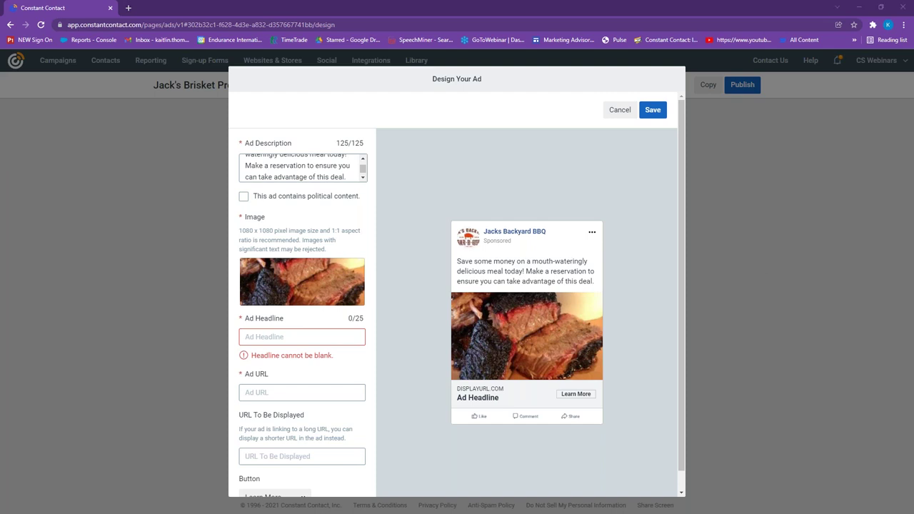
pyautogui.click(283, 336)
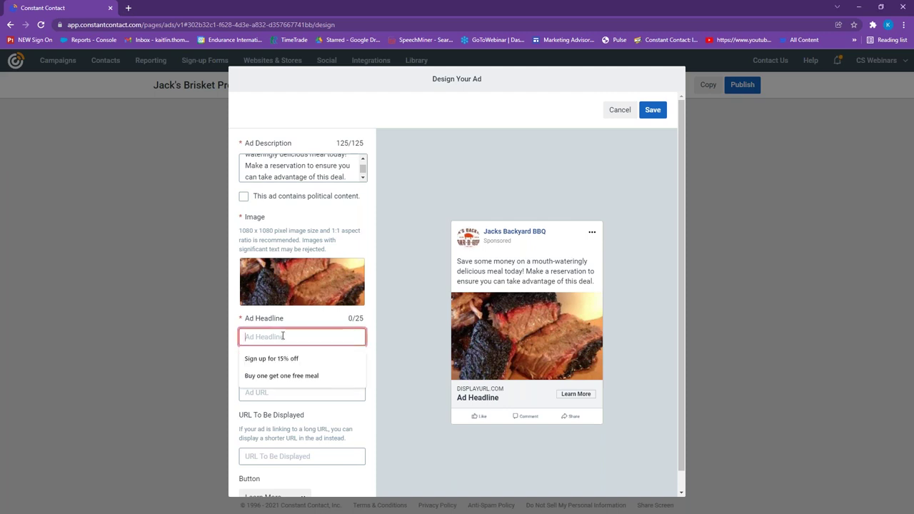
pyautogui.press('Down')
pyautogui.press('Down')
pyautogui.press('Return')
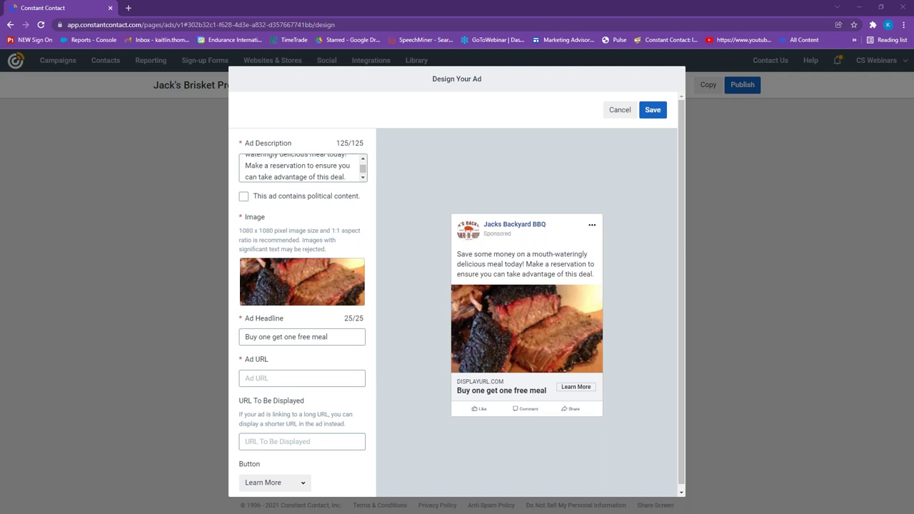
pyautogui.click(247, 379)
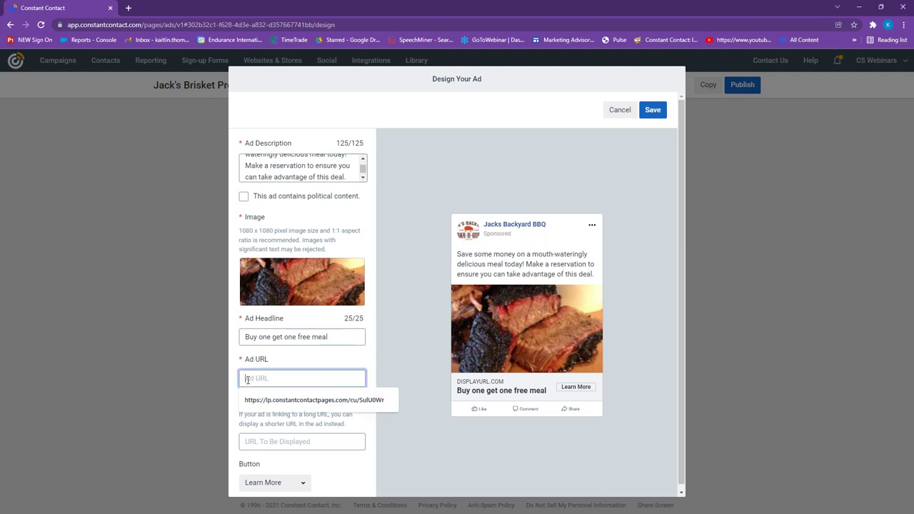
pyautogui.write('https://lp.constantcontactpages.com/cu/SulU0Wr')
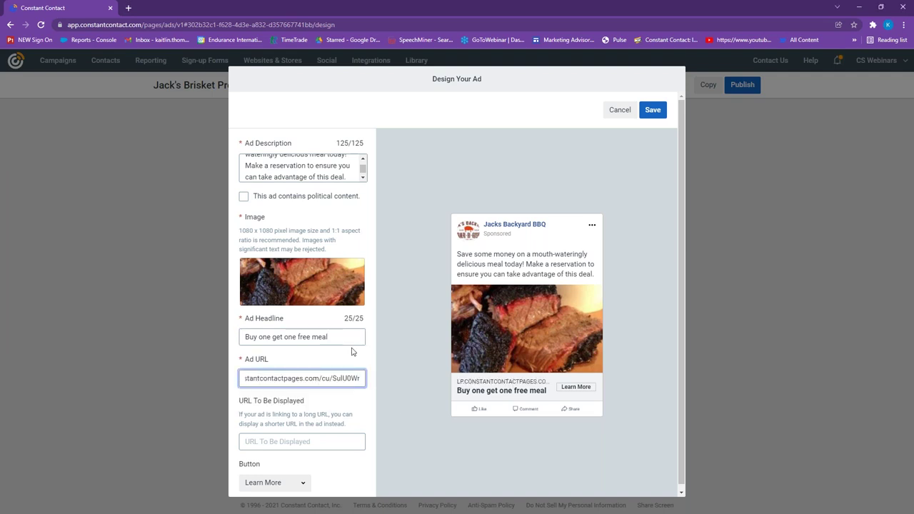
pyautogui.scroll(-2, 351, 351)
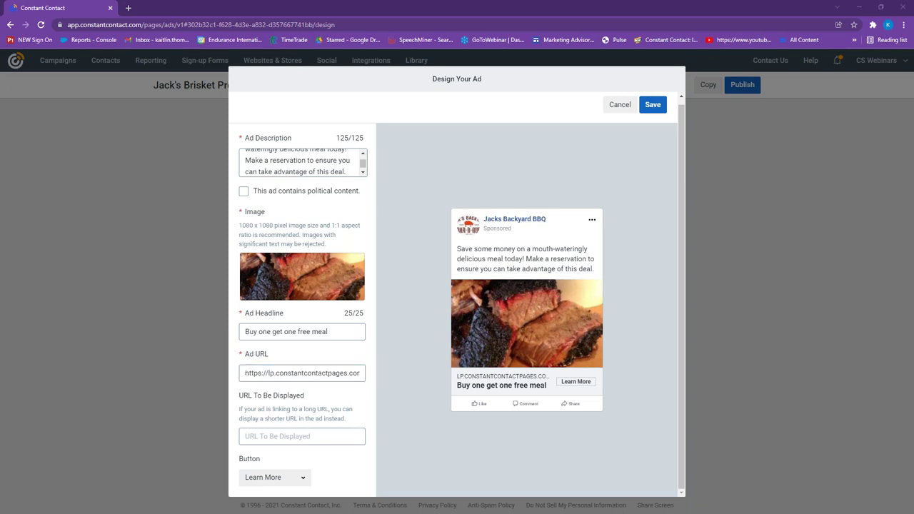
pyautogui.click(306, 437)
pyautogui.write('jacksbackyardbbq.com')
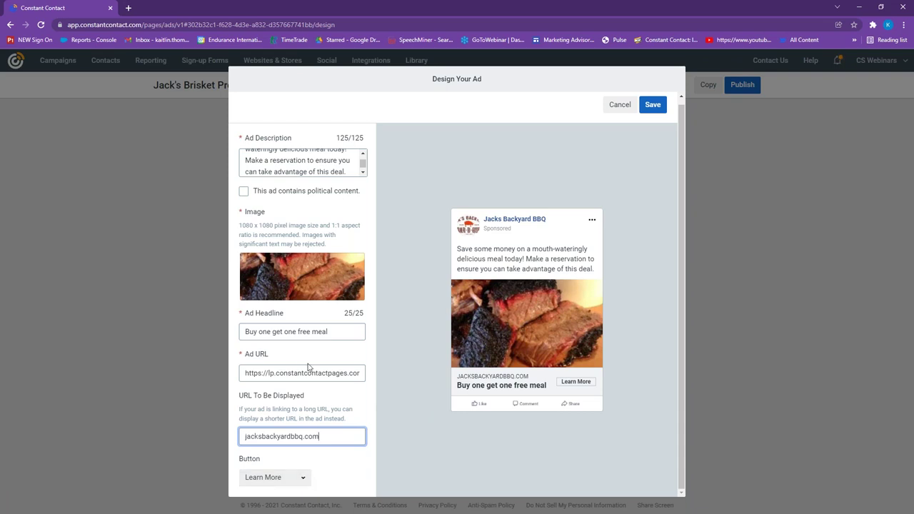
# Set the ad's call-to-action button to Book Now and save the ad design.
pyautogui.click(298, 480)
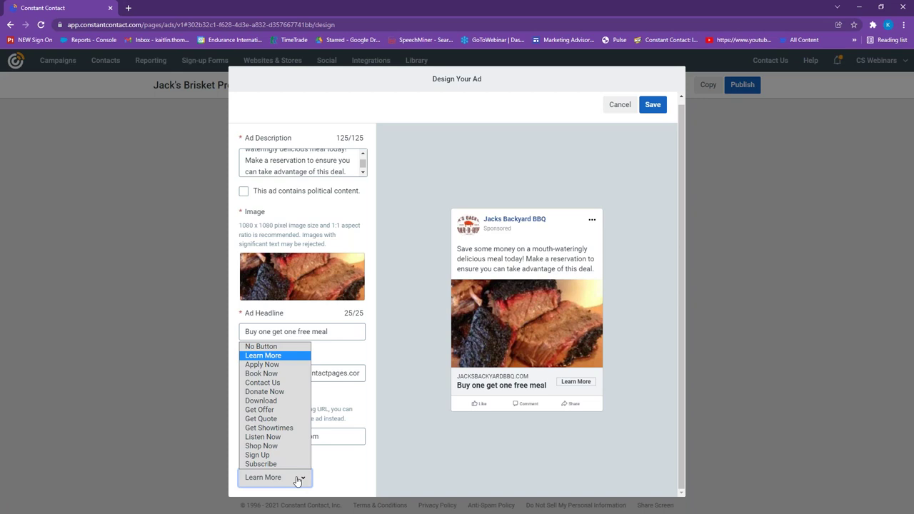
pyautogui.click(297, 379)
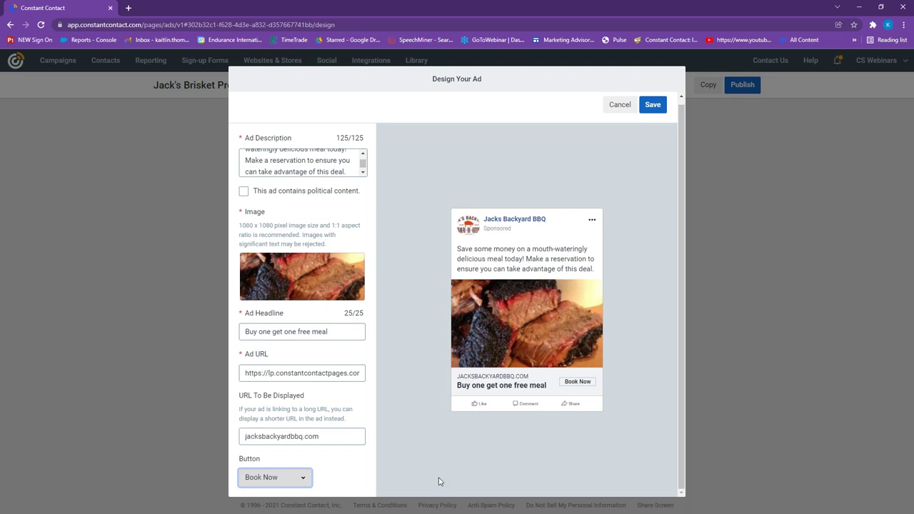
pyautogui.click(650, 108)
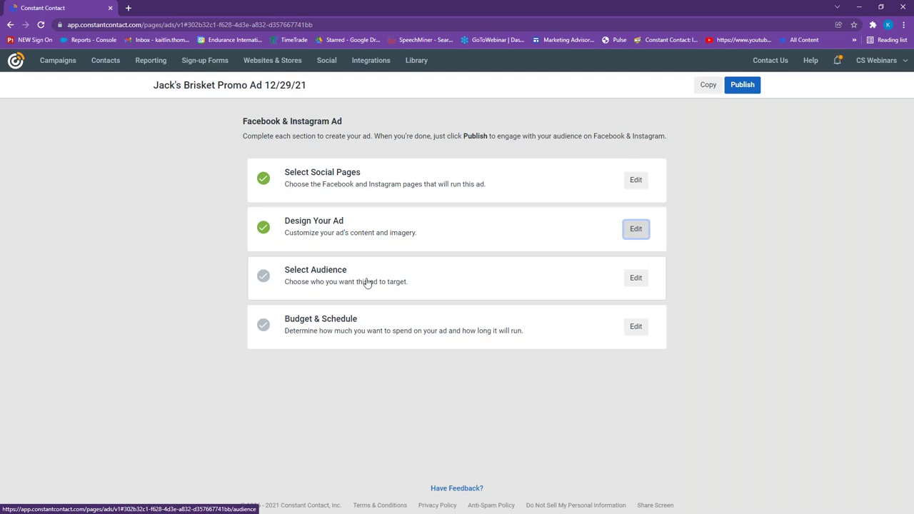
# In the ad's audience settings, set the category type to None and the audience type to New Custom Audience.
pyautogui.click(635, 278)
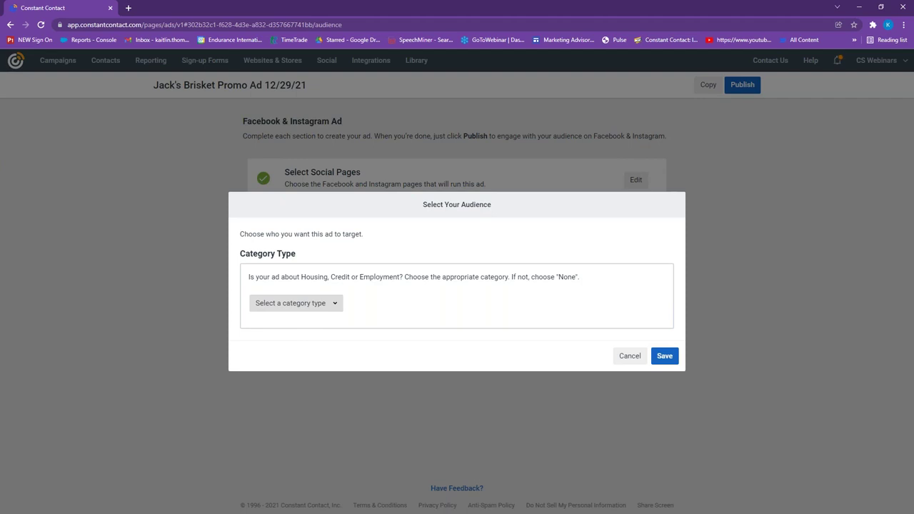
pyautogui.click(326, 305)
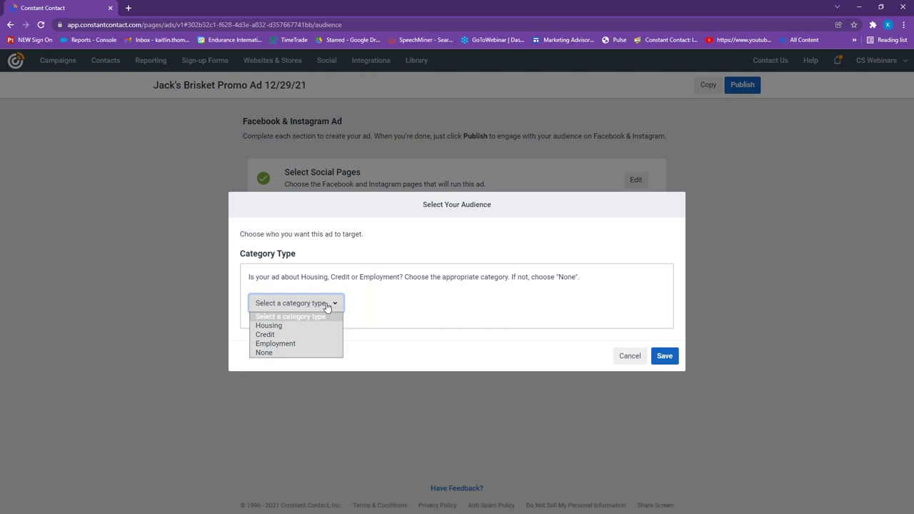
pyautogui.click(331, 352)
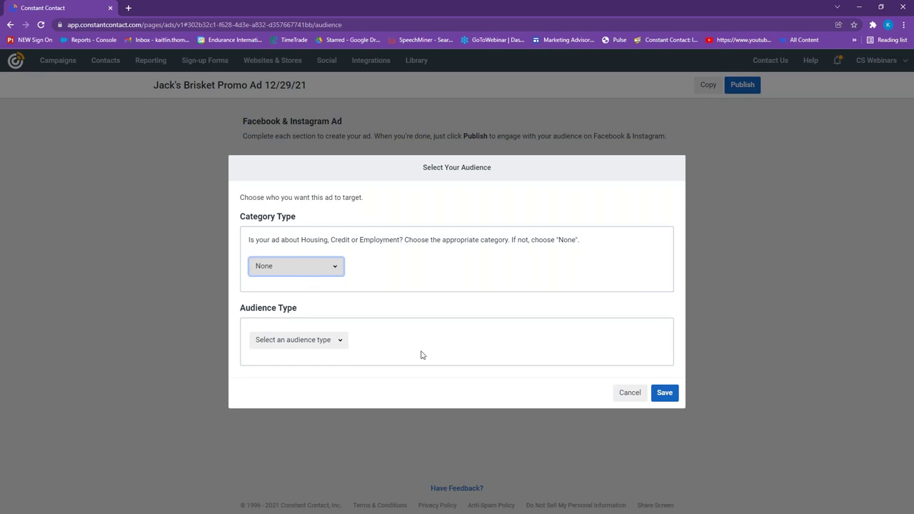
pyautogui.click(338, 342)
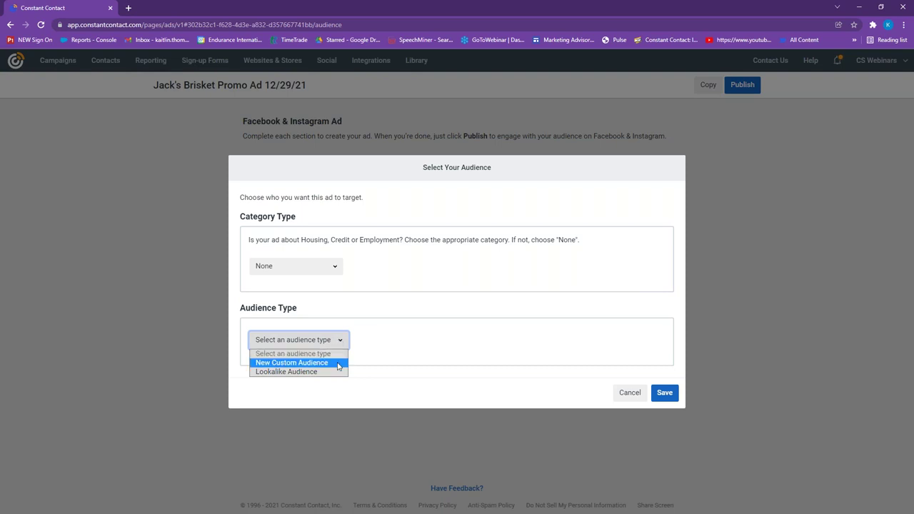
pyautogui.click(339, 366)
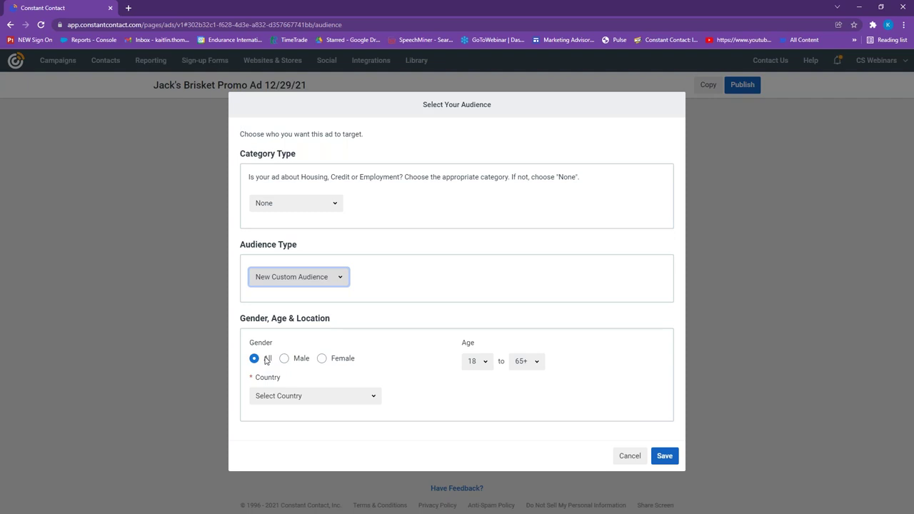
# Set the audience country to United States and add the location Waltham, Massachusetts with a 30-mile radius.
pyautogui.click(280, 395)
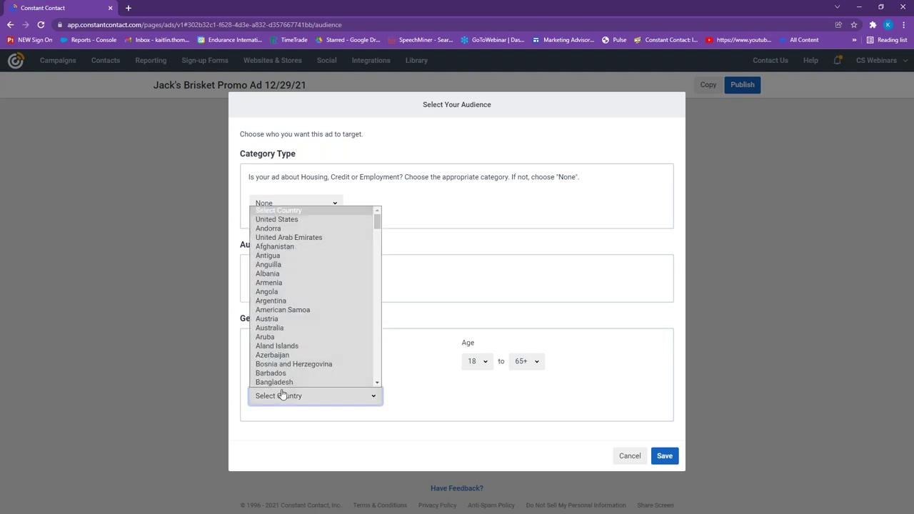
pyautogui.click(300, 219)
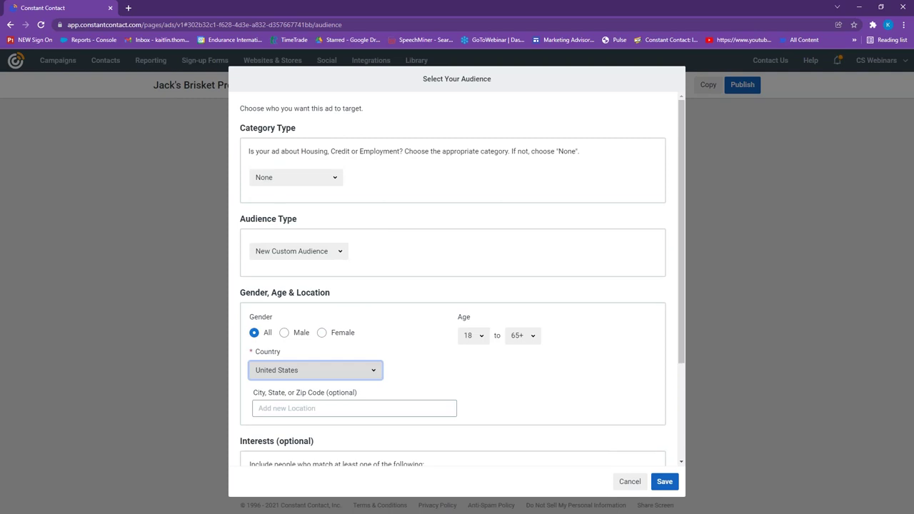
pyautogui.scroll(-2, 314, 339)
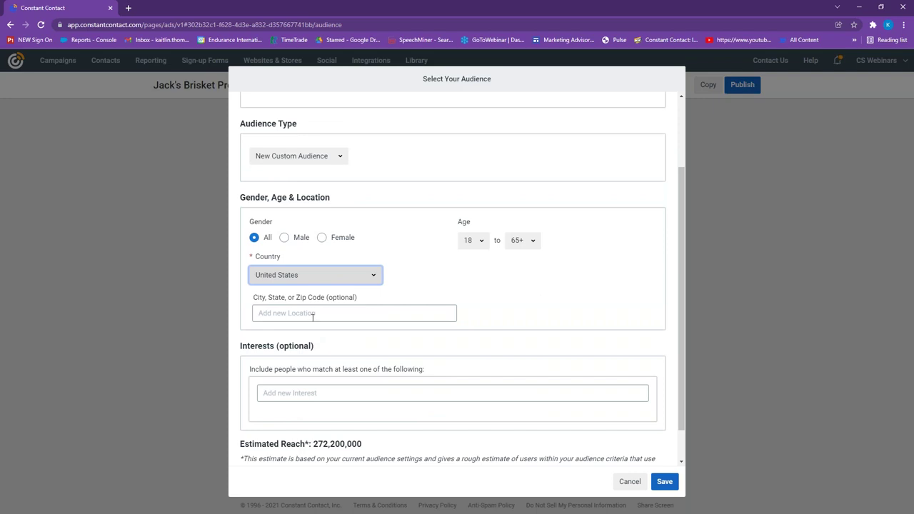
pyautogui.click(312, 317)
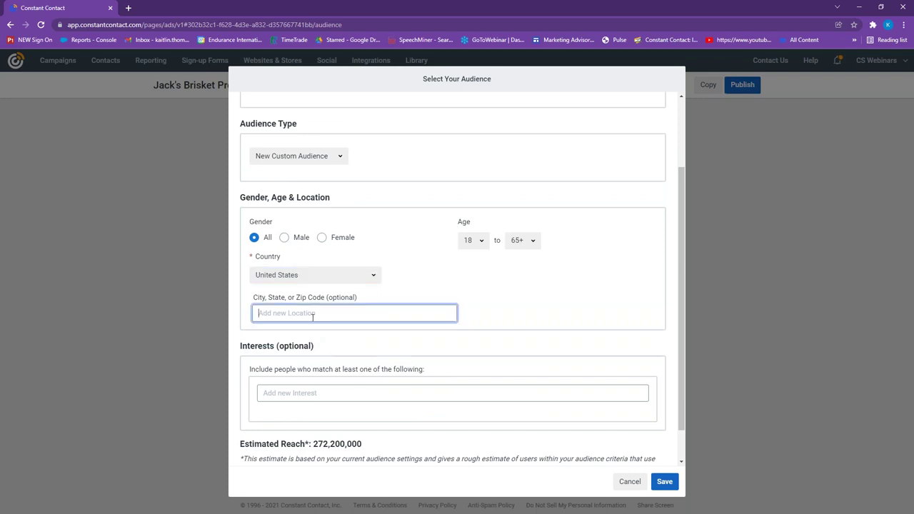
pyautogui.write('Waltham')
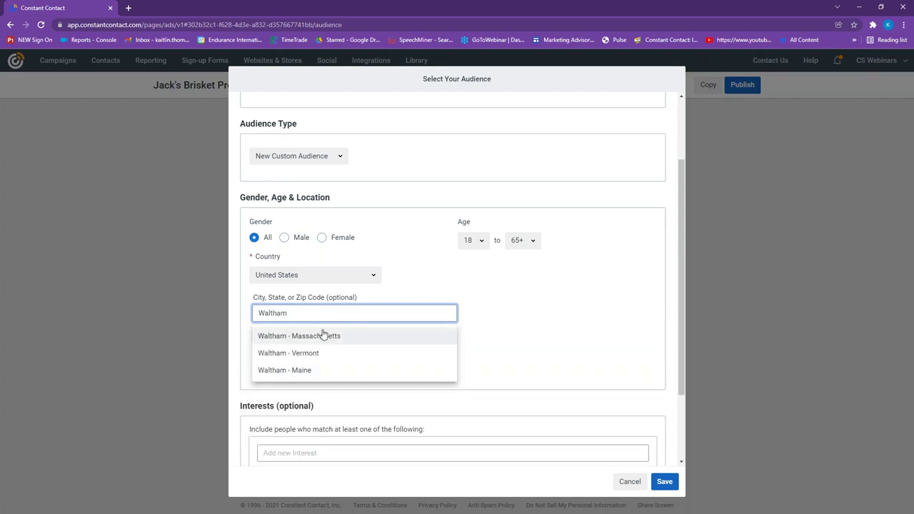
pyautogui.click(323, 334)
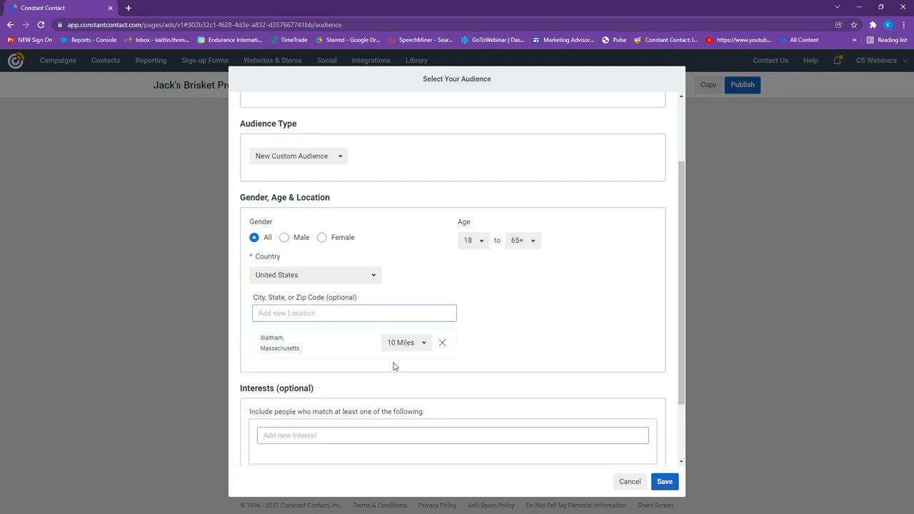
pyautogui.click(420, 346)
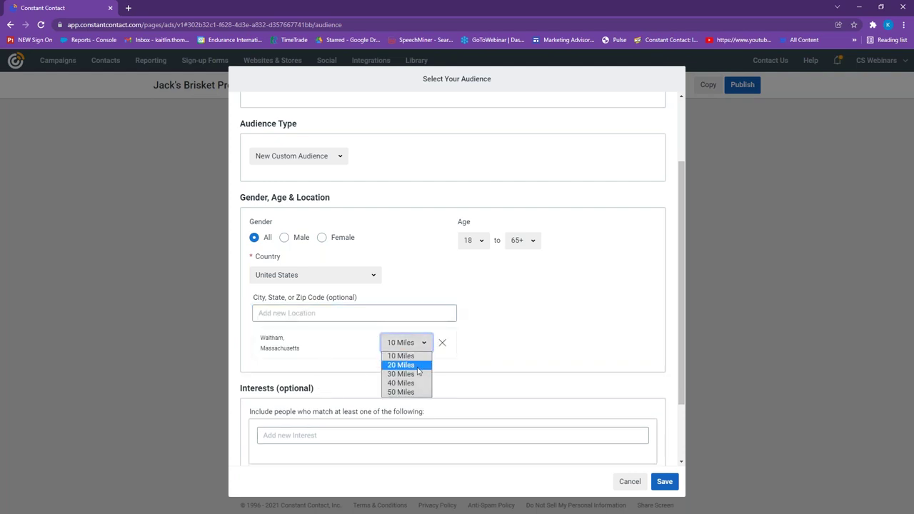
pyautogui.click(416, 374)
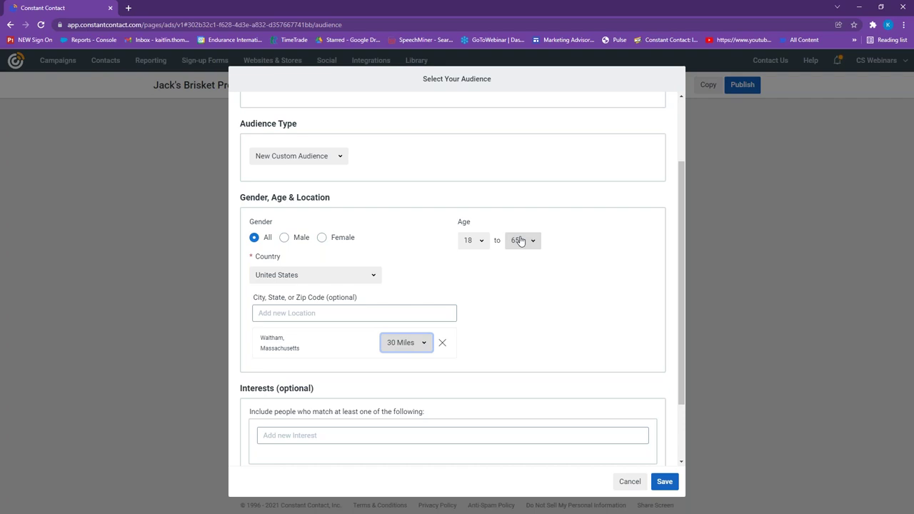
pyautogui.scroll(-2, 499, 279)
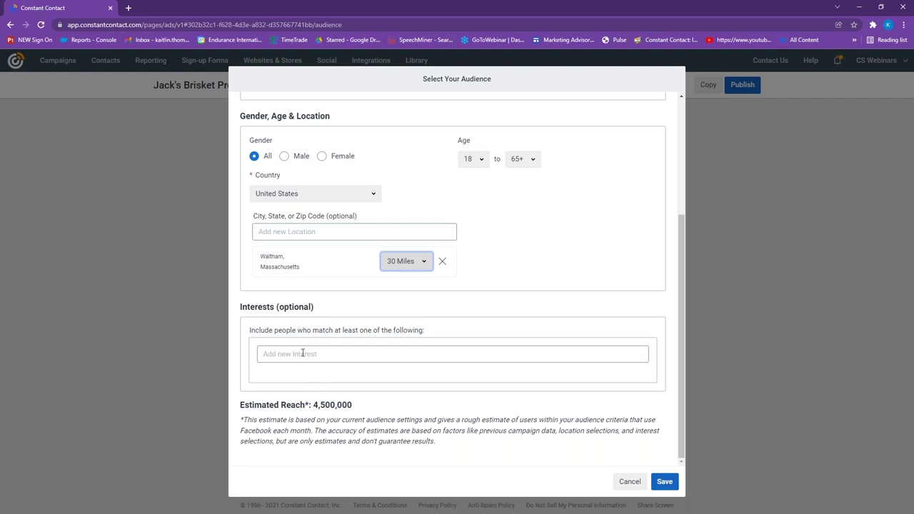
# Add Restaurants, Dinner and Food as interests that the ad's audience must match at least one of.
pyautogui.click(302, 353)
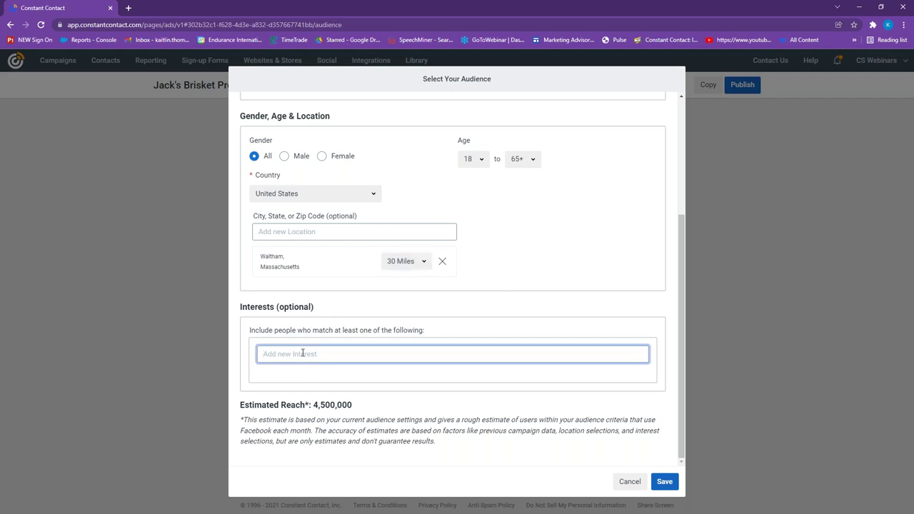
pyautogui.write('Restaur')
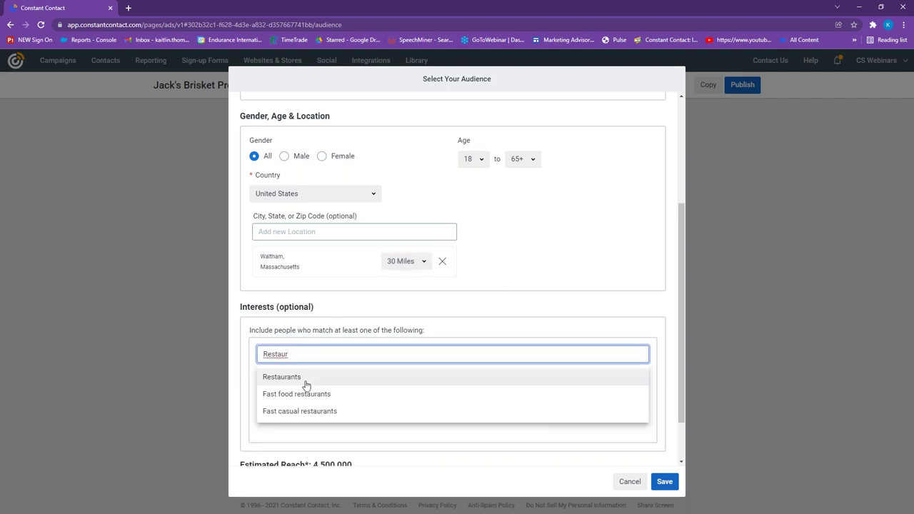
pyautogui.click(305, 378)
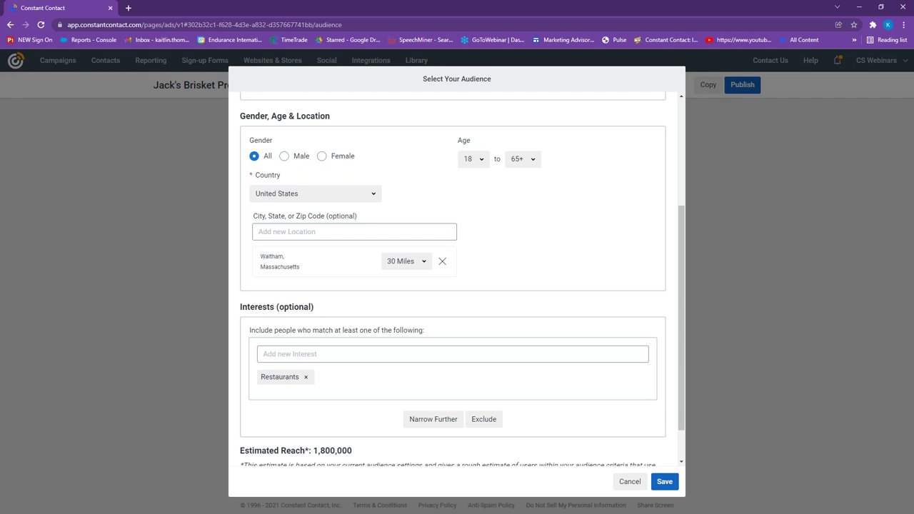
pyautogui.click(319, 358)
pyautogui.write('Dinner')
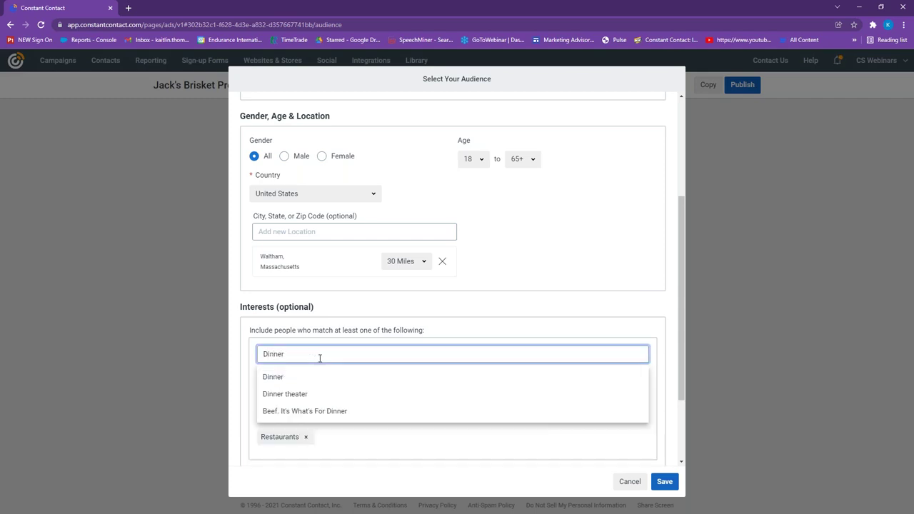
pyautogui.click(316, 376)
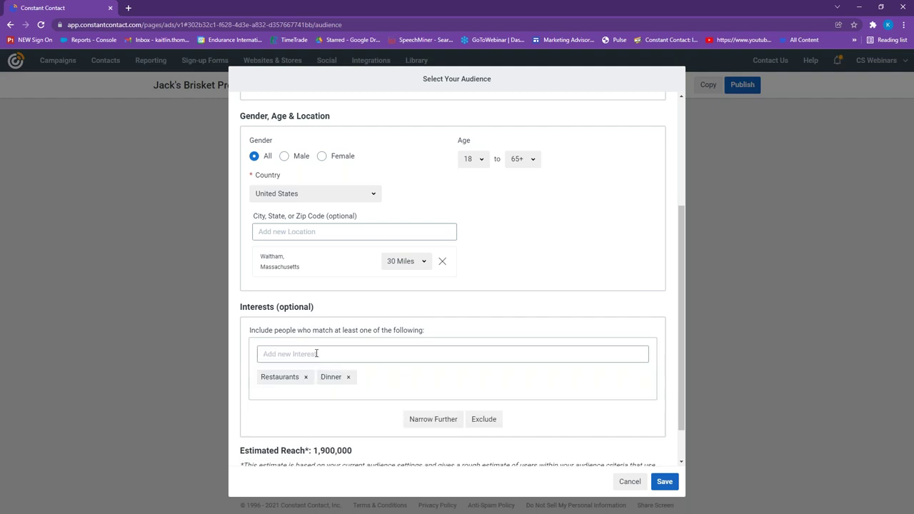
pyautogui.click(317, 353)
pyautogui.write('Food')
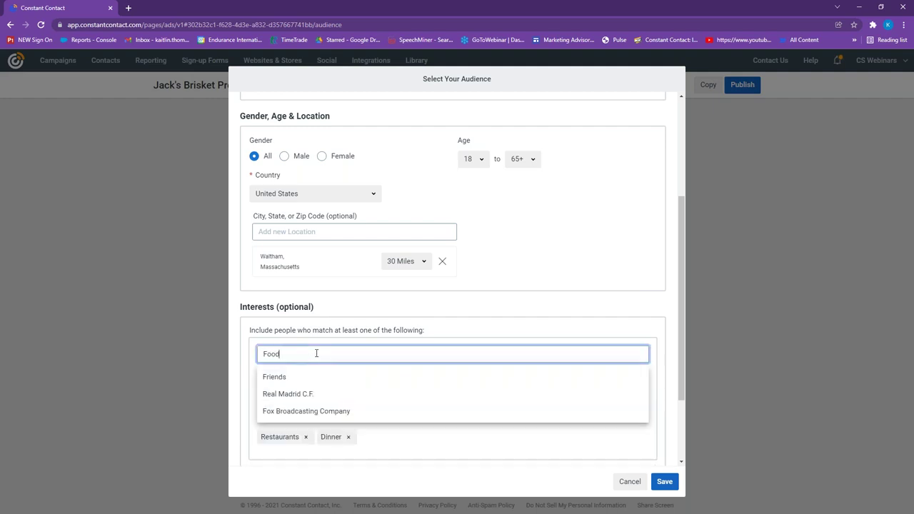
pyautogui.click(320, 377)
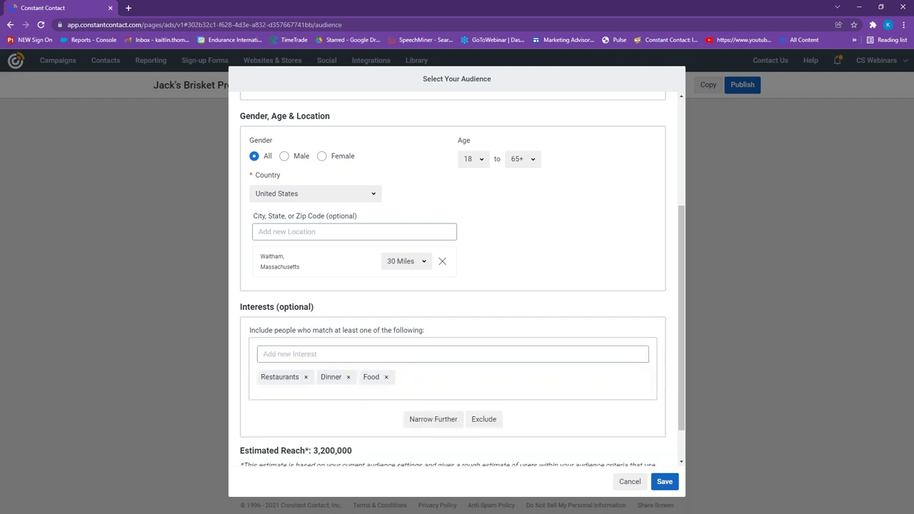
# Add Family meal and Food and drink to the audience's included interests.
pyautogui.click(299, 350)
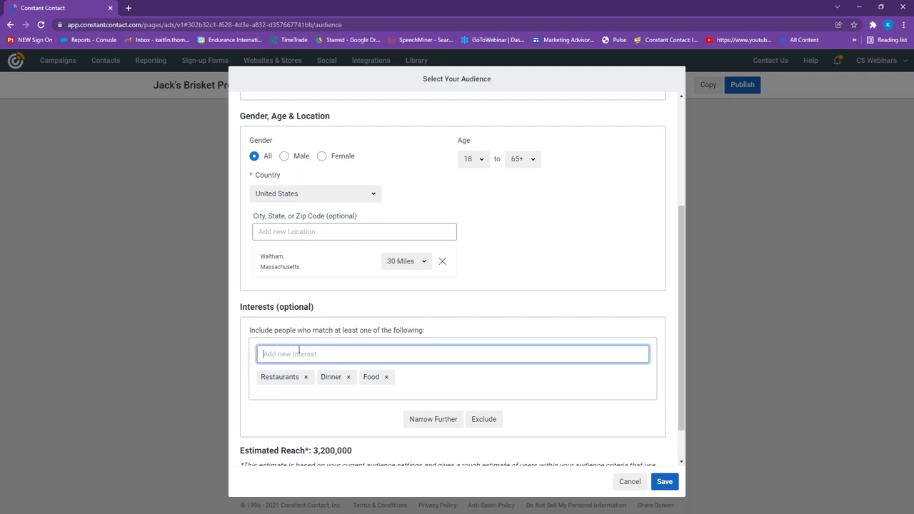
pyautogui.write('Family meal')
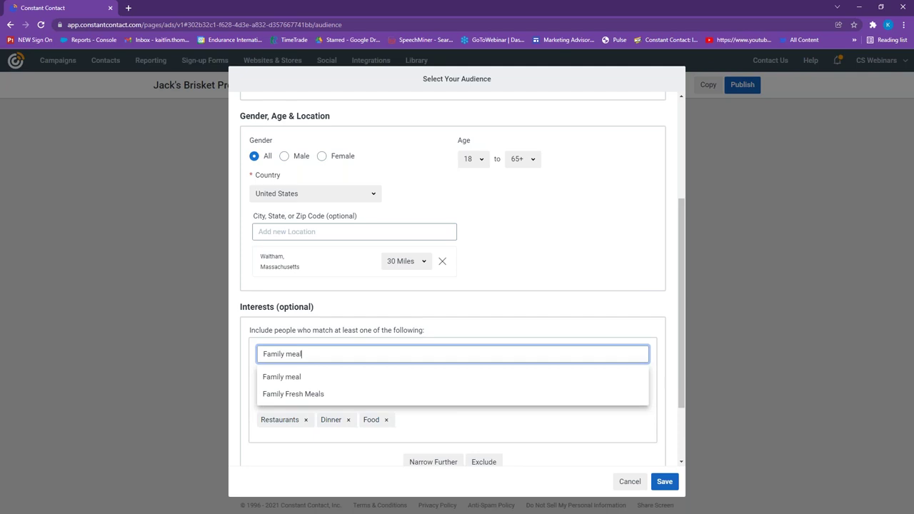
pyautogui.press('Return')
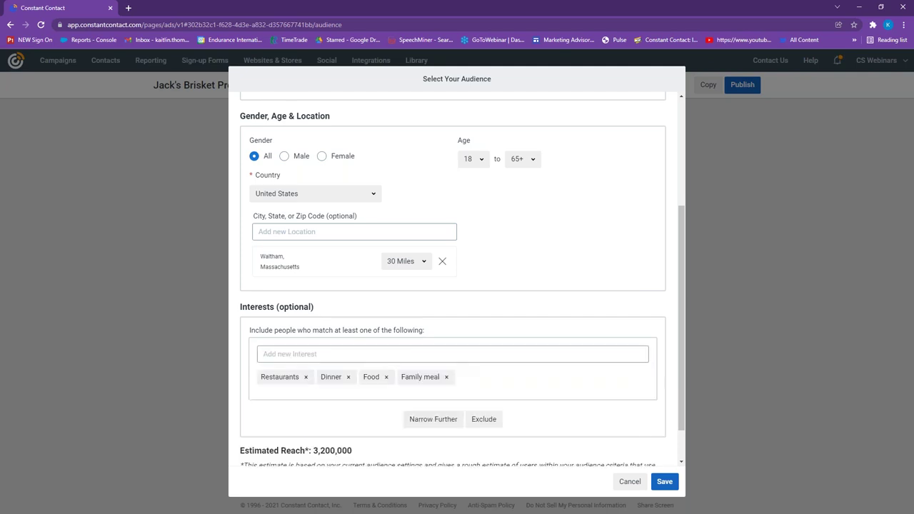
pyautogui.click(306, 348)
pyautogui.write('Fo')
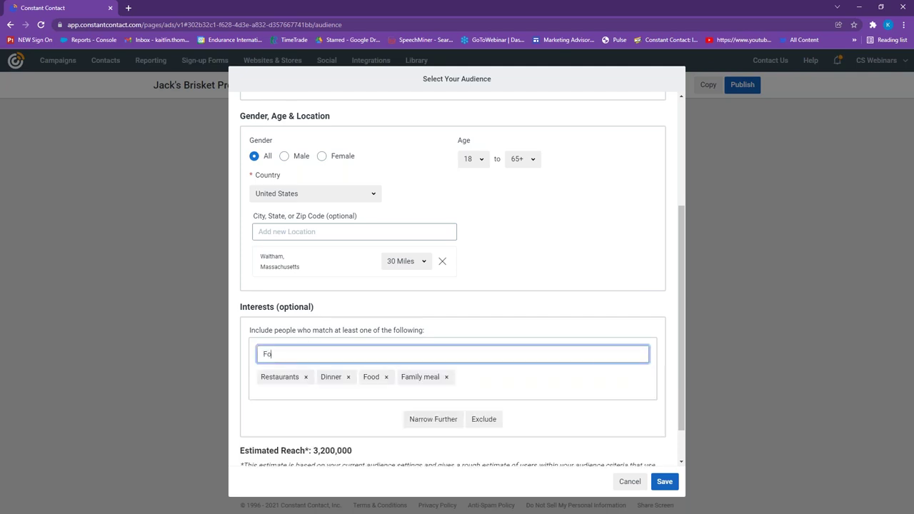
pyautogui.write('od and drink')
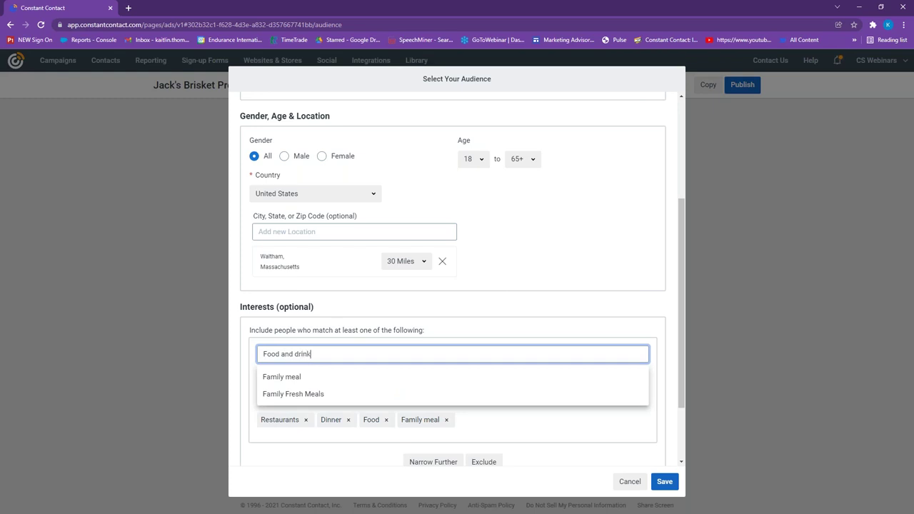
pyautogui.click(312, 375)
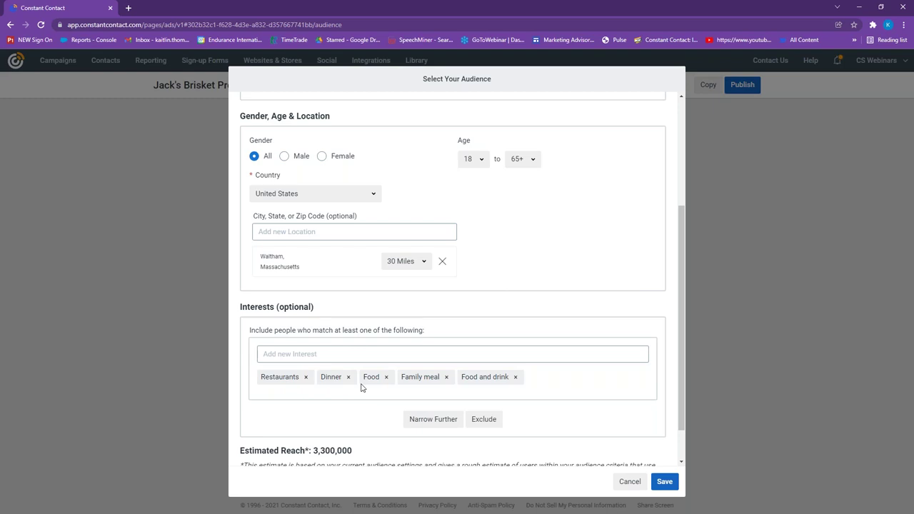
# Narrow the audience further to people who also match the interest Barbecue or Barbecue restaurant.
pyautogui.scroll(-2, 361, 387)
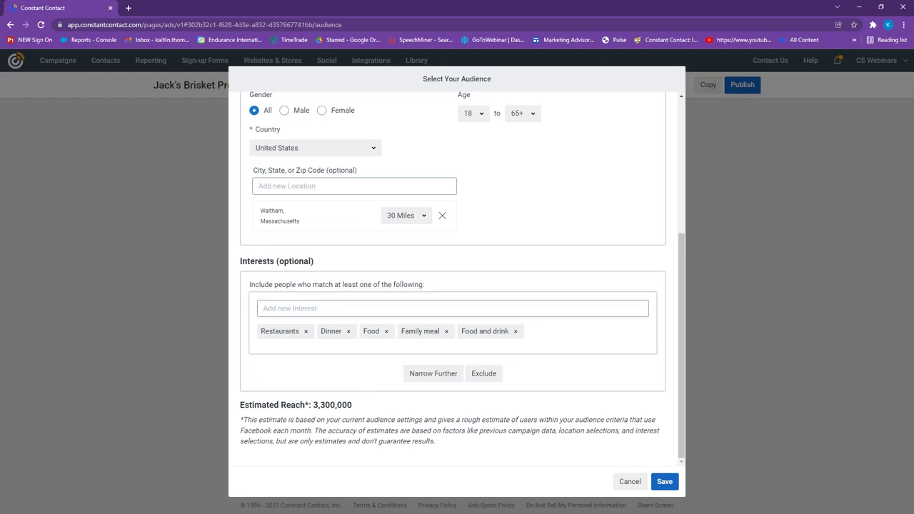
pyautogui.click(426, 376)
pyautogui.scroll(-2, 424, 375)
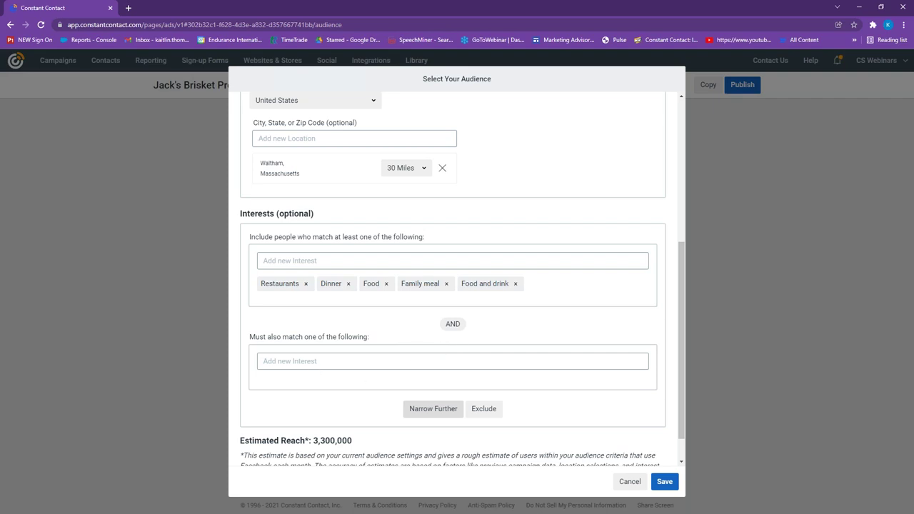
pyautogui.click(306, 362)
pyautogui.write('Barbecue')
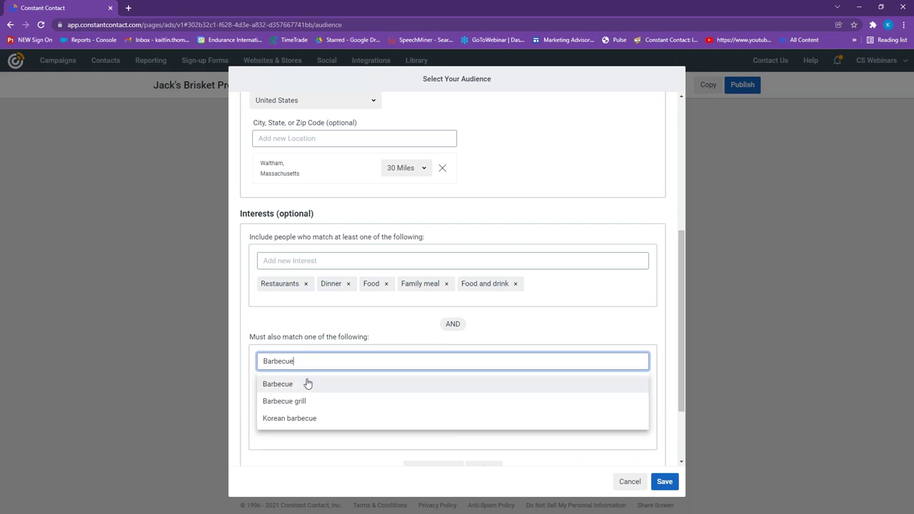
pyautogui.click(306, 381)
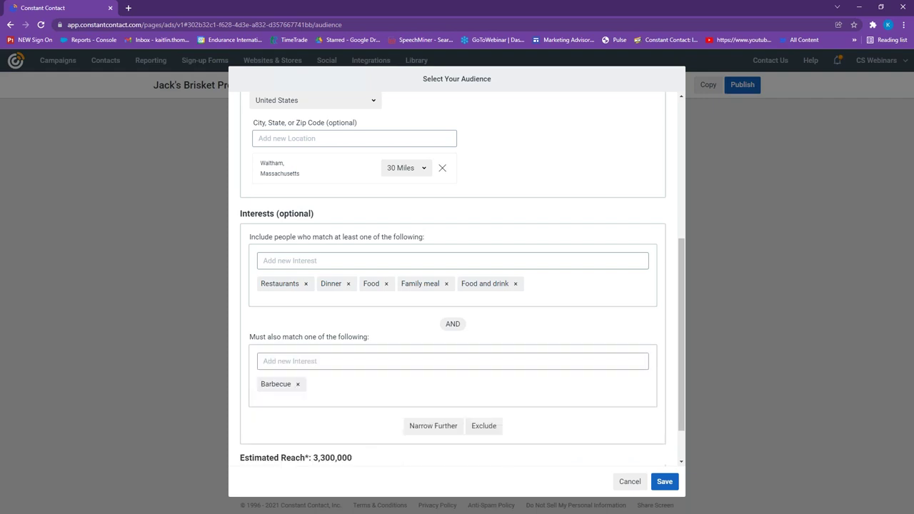
pyautogui.click(311, 359)
pyautogui.write('B')
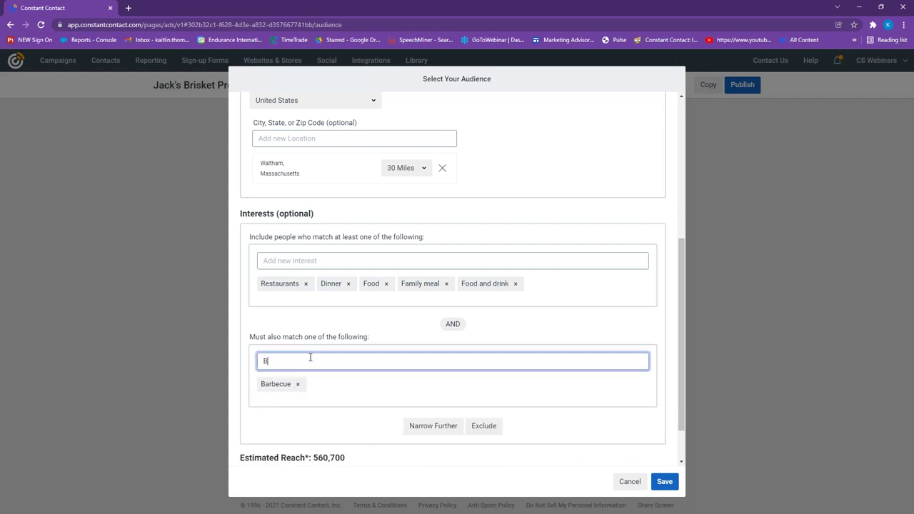
pyautogui.write('arbecue r')
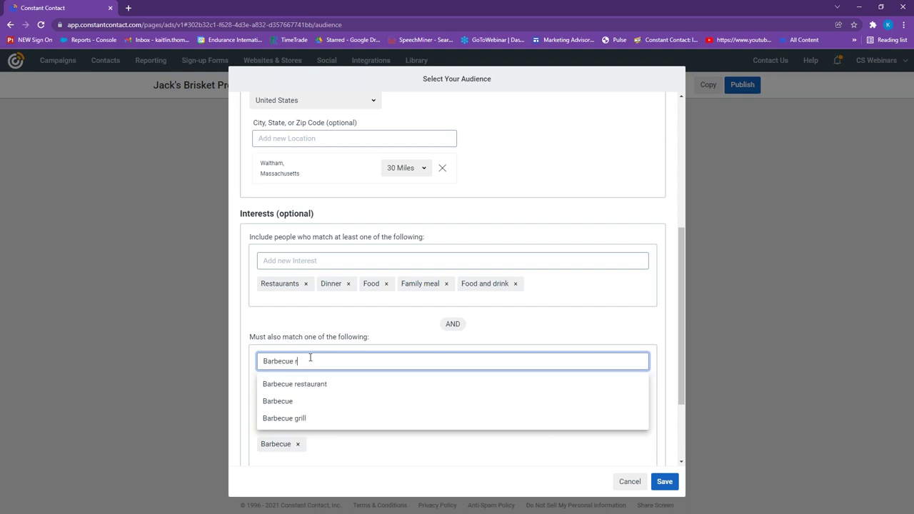
pyautogui.click(322, 382)
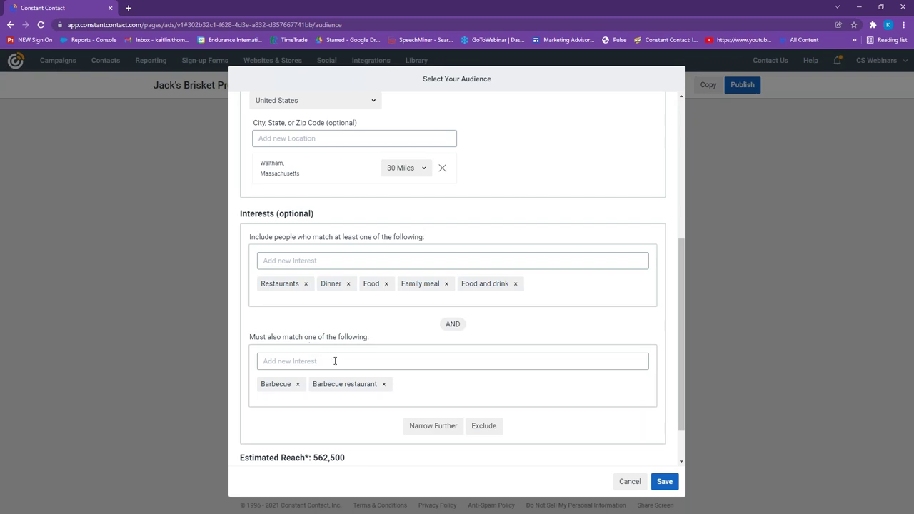
# Exclude people interested in Vegetarian cuisine from the audience and save the audience settings.
pyautogui.scroll(-1, 328, 367)
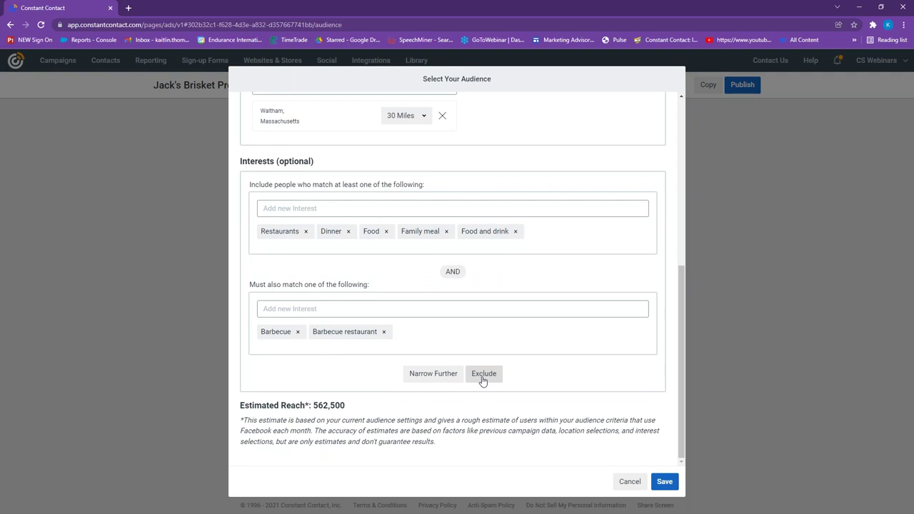
pyautogui.click(482, 379)
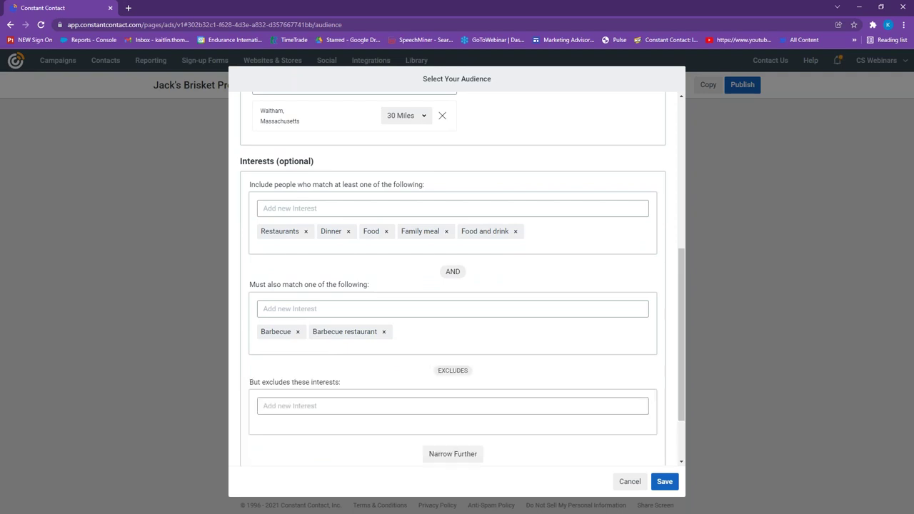
pyautogui.scroll(-2, 457, 286)
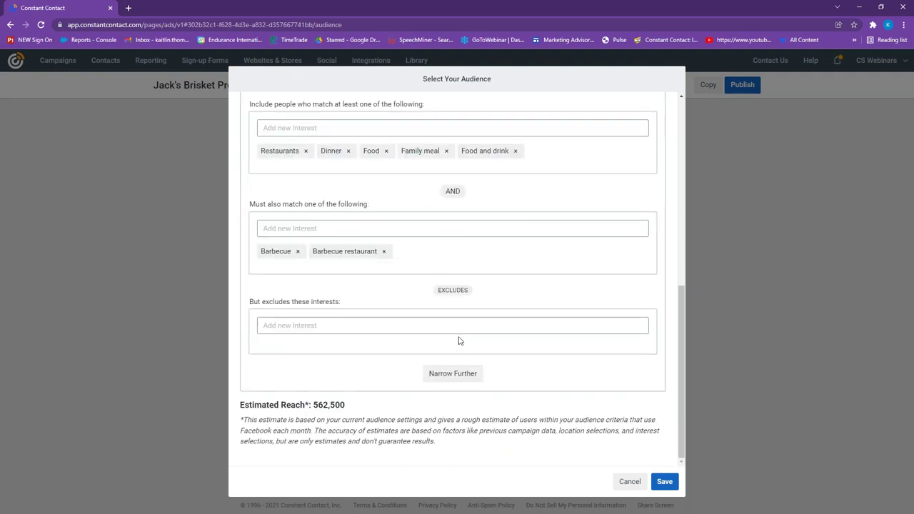
pyautogui.click(455, 325)
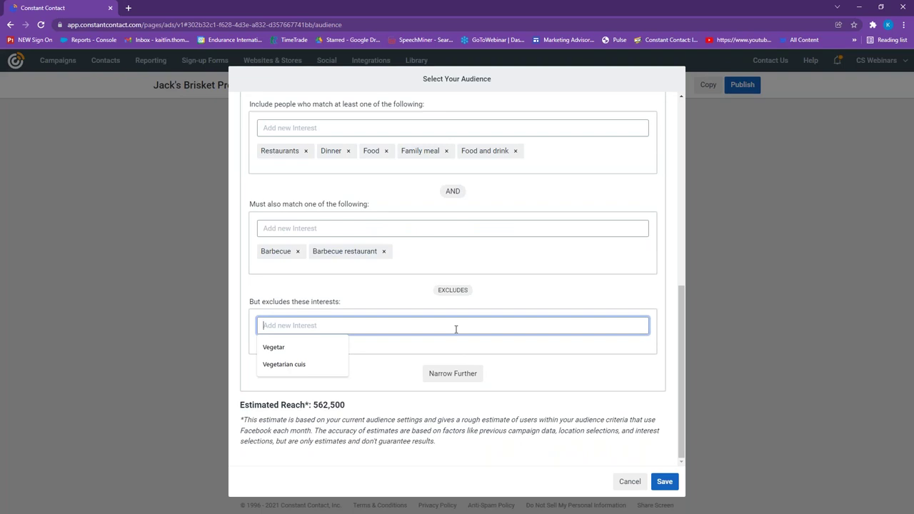
pyautogui.write('Ver')
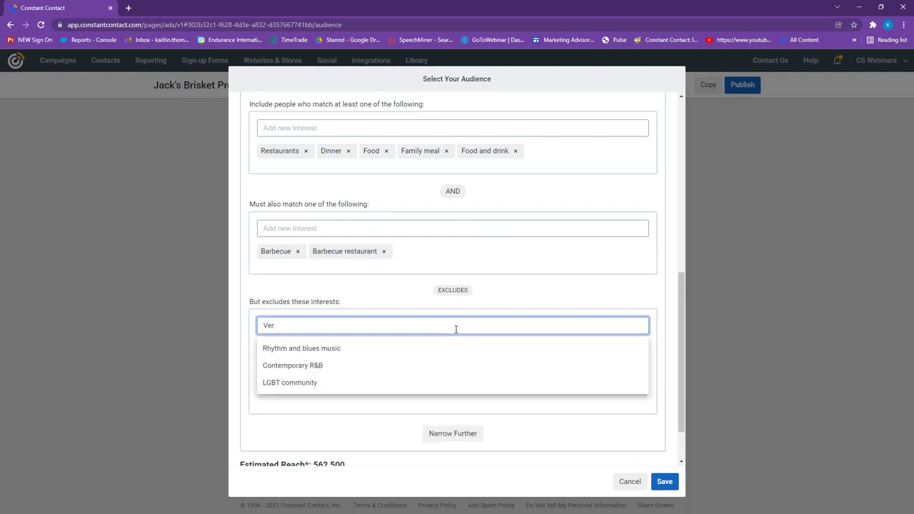
pyautogui.press('BackSpace')
pyautogui.write('getar')
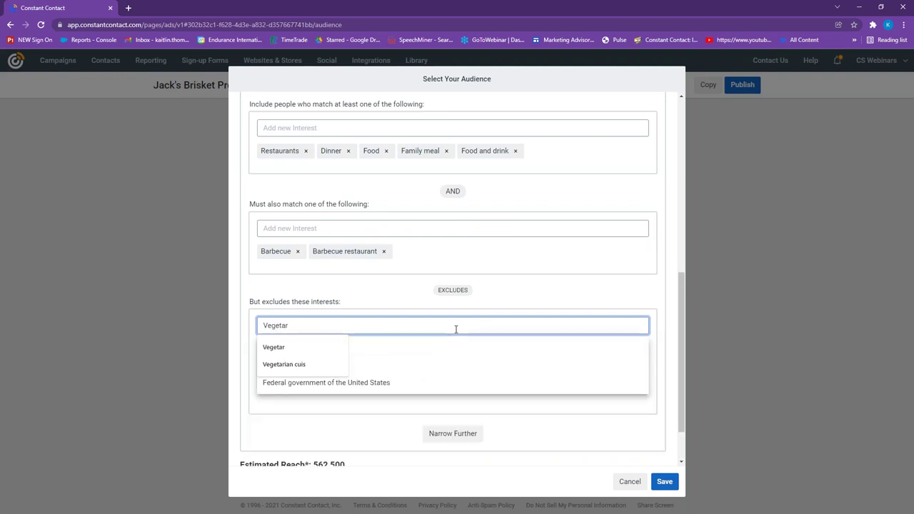
pyautogui.write('ia')
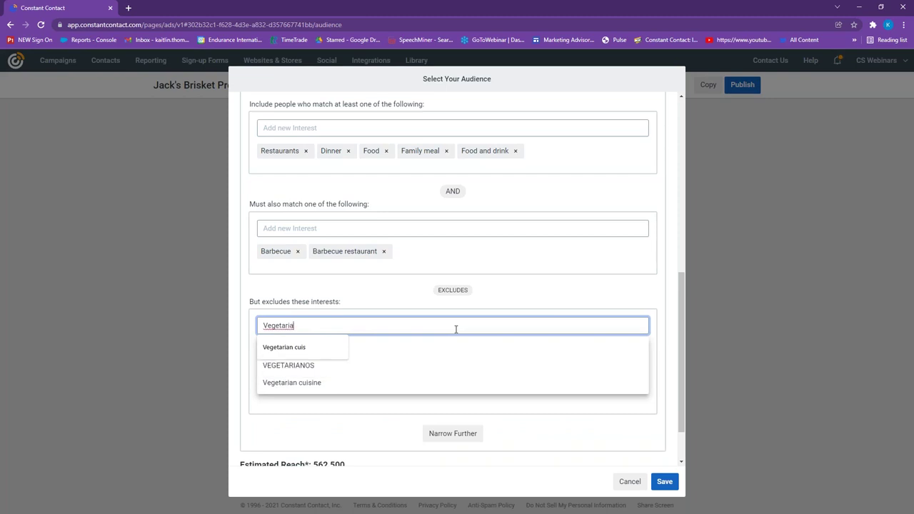
pyautogui.press('BackSpace')
pyautogui.press('BackSpace')
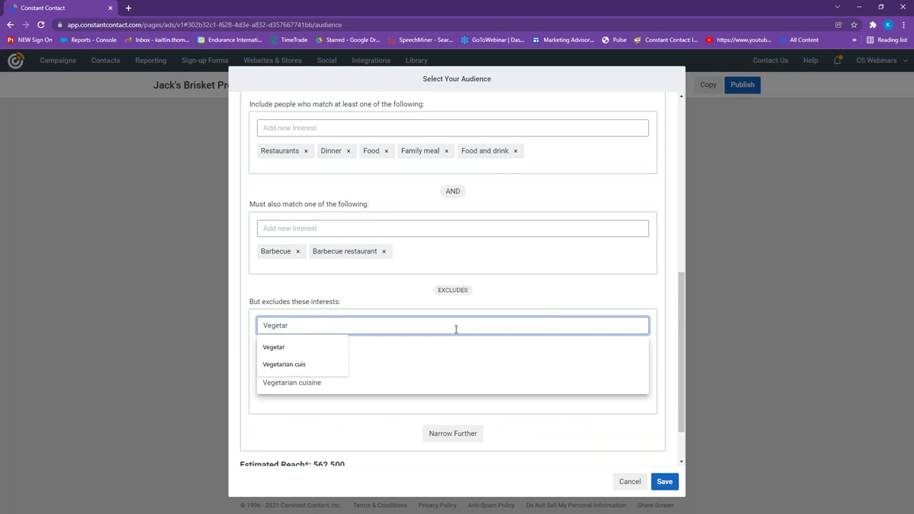
pyautogui.scroll(-1, 455, 329)
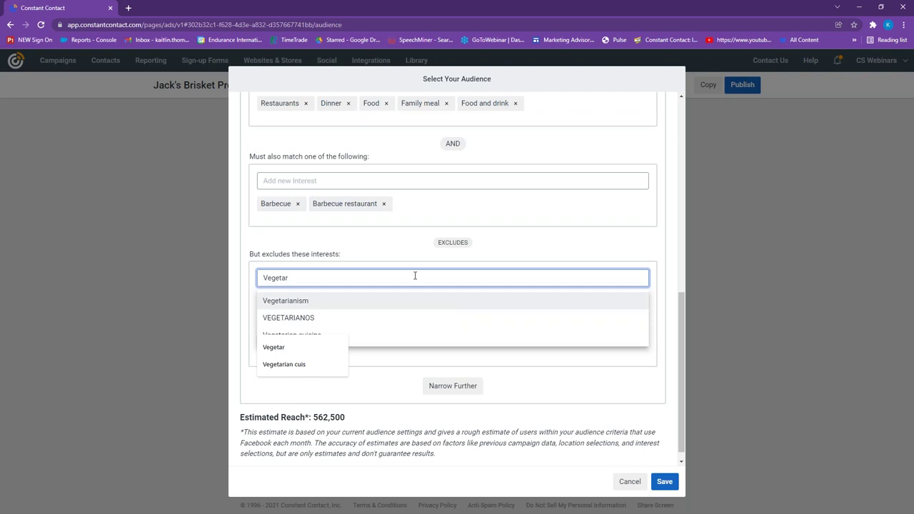
pyautogui.write('ian cu')
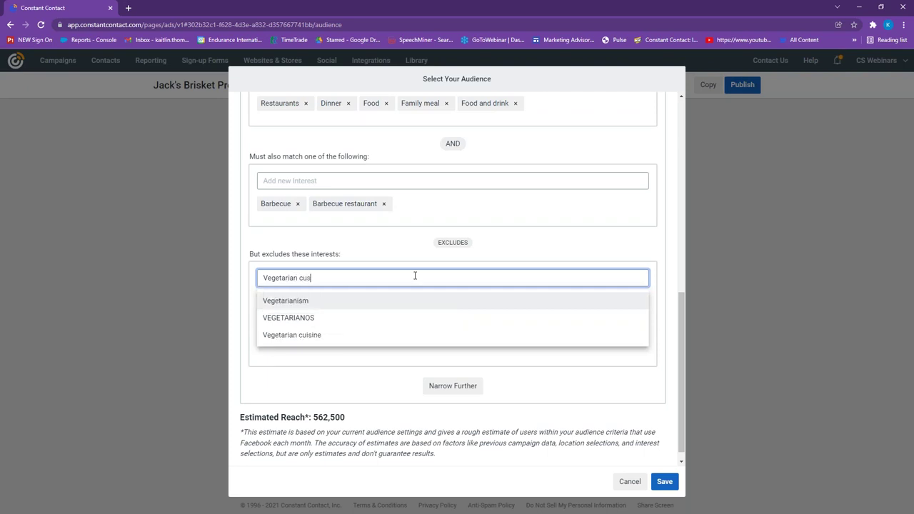
pyautogui.write('i')
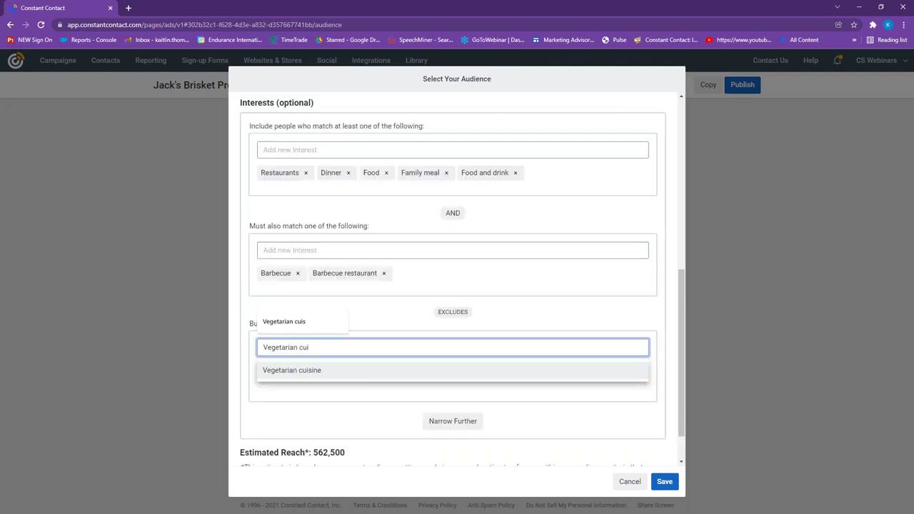
pyautogui.click(372, 371)
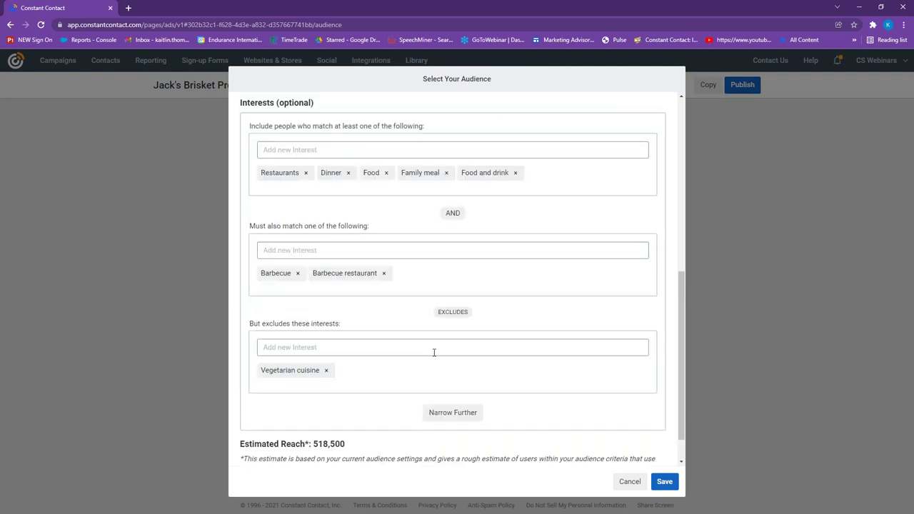
pyautogui.scroll(-2, 434, 352)
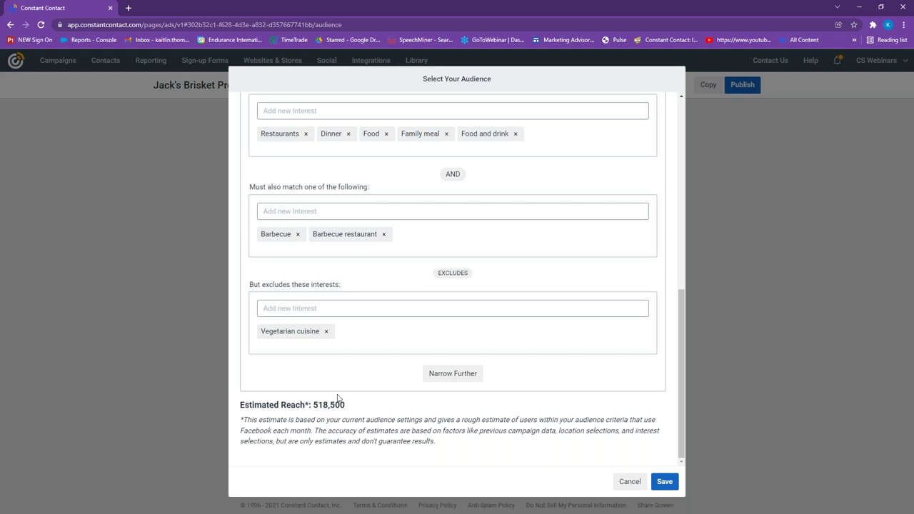
pyautogui.click(664, 483)
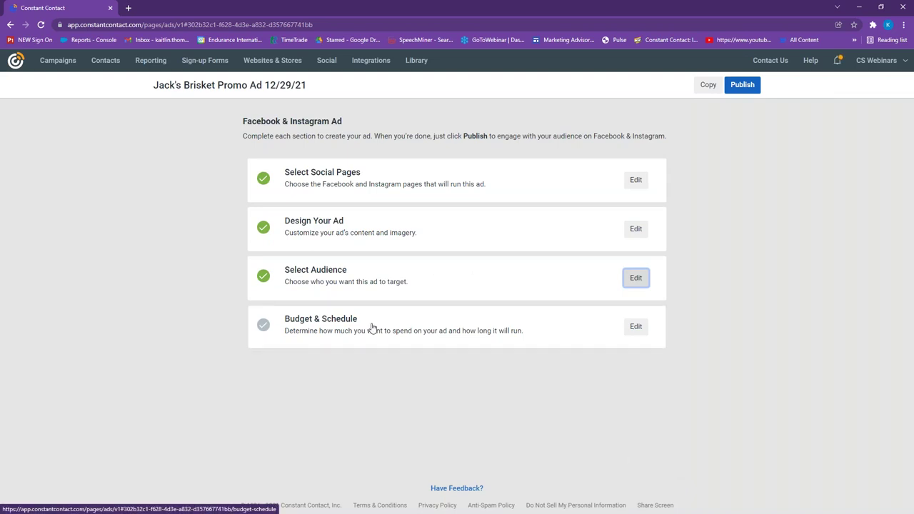
# Set the brisket ad's duration to 1 Month with a start date of 01/01/2022 and save the budget and schedule.
pyautogui.click(641, 330)
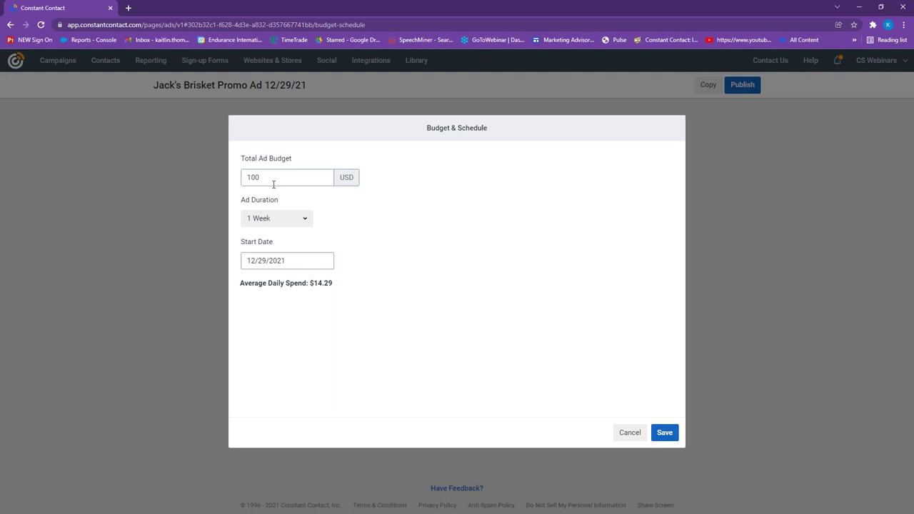
pyautogui.click(298, 221)
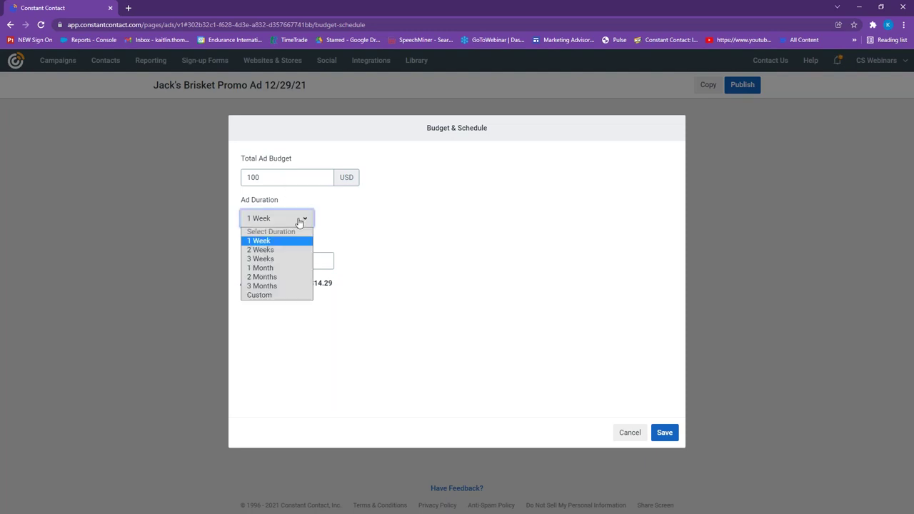
pyautogui.click(294, 269)
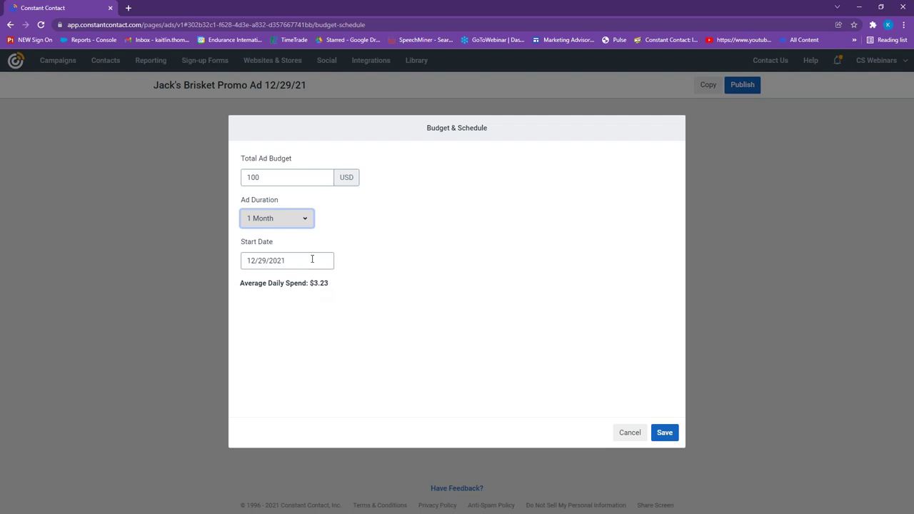
pyautogui.click(300, 259)
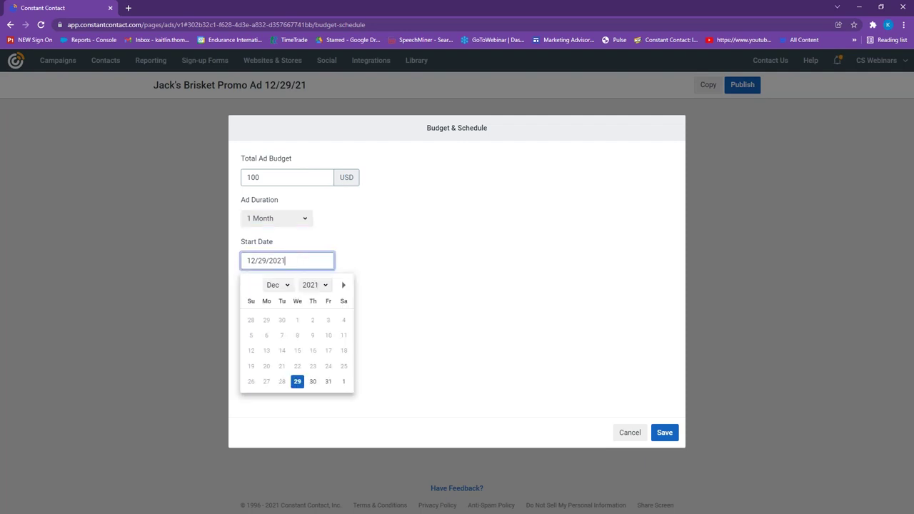
pyautogui.click(344, 383)
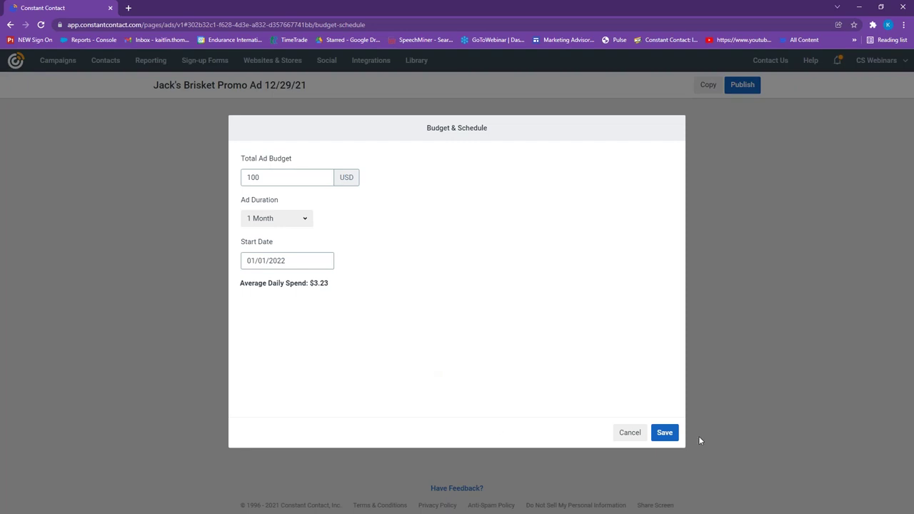
pyautogui.click(665, 434)
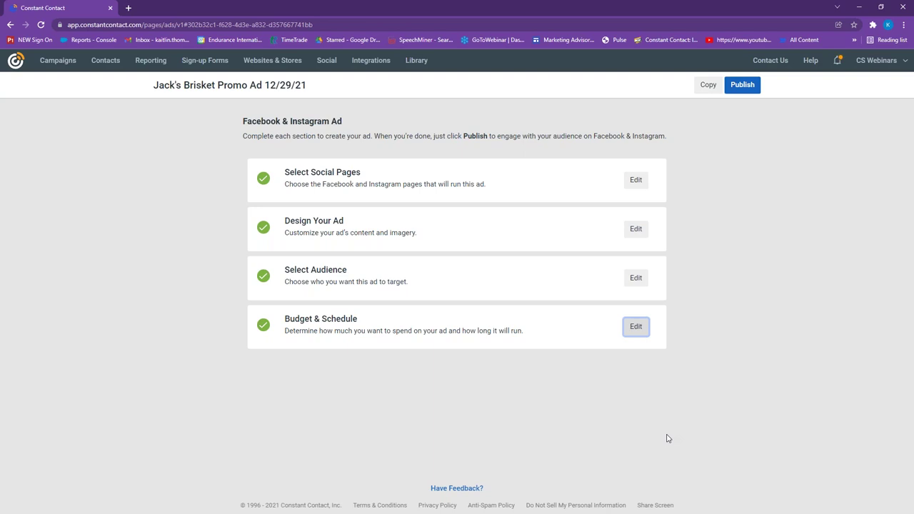
# Review the brisket ad's pre-publish summary of channels, audience, budget and design, and close it without publishing.
pyautogui.click(744, 87)
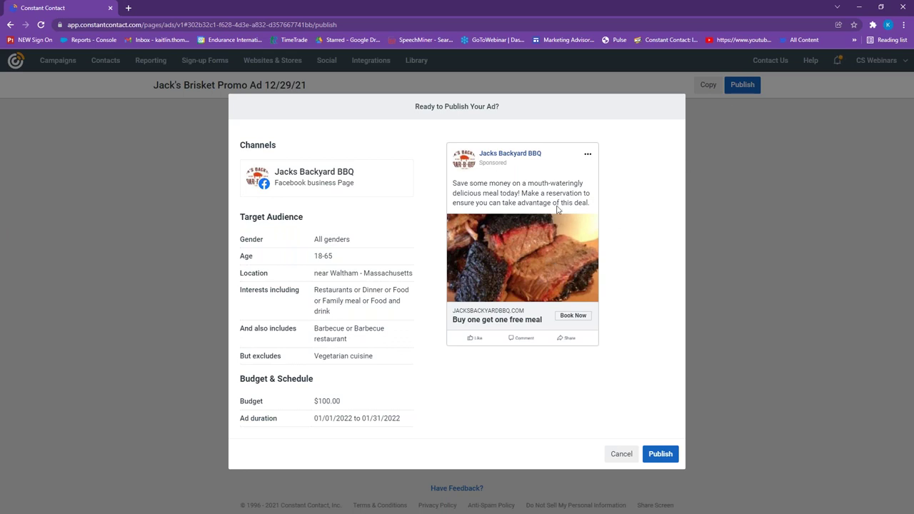
pyautogui.click(624, 457)
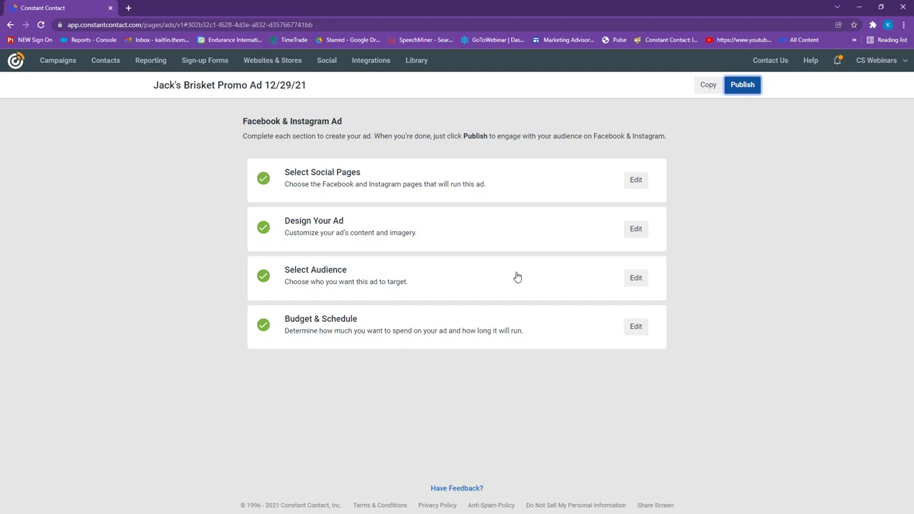
# Create a new Facebook Lead Ad campaign named "Jack's BBQ Lead Ad 12/29/21".
pyautogui.click(65, 67)
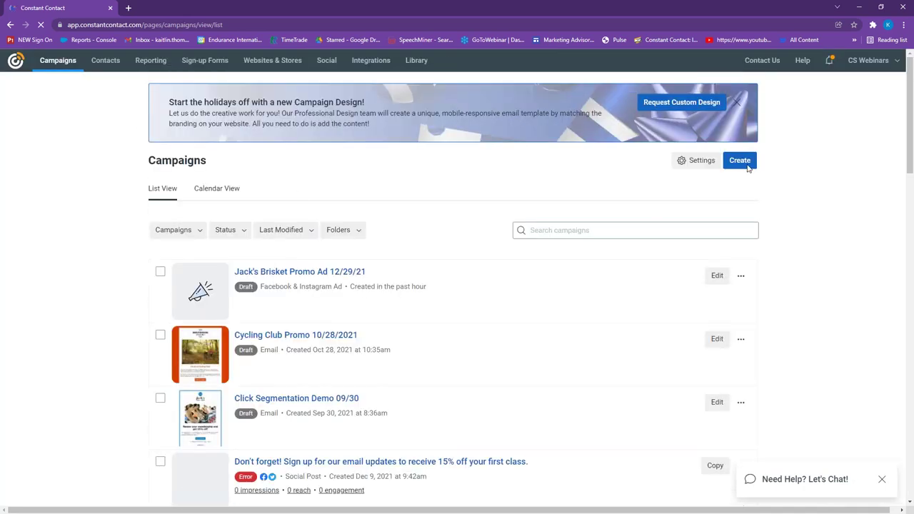
pyautogui.click(740, 160)
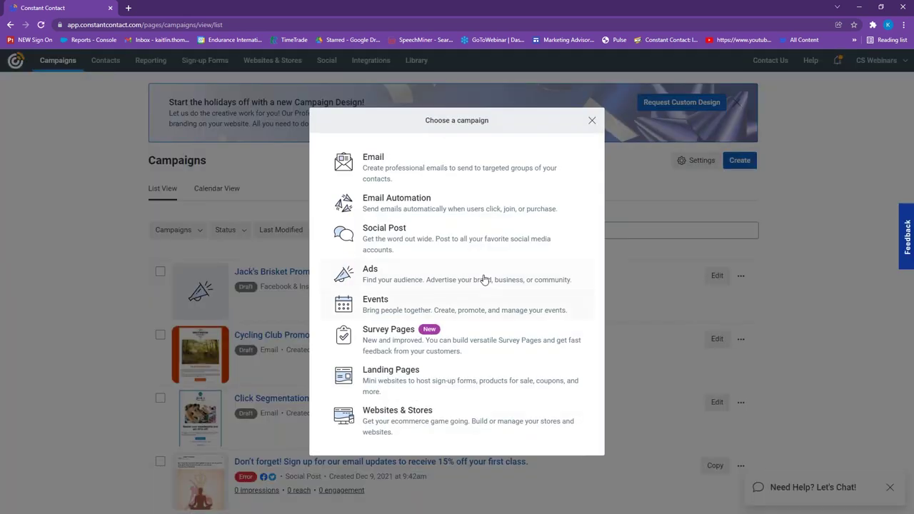
pyautogui.click(484, 278)
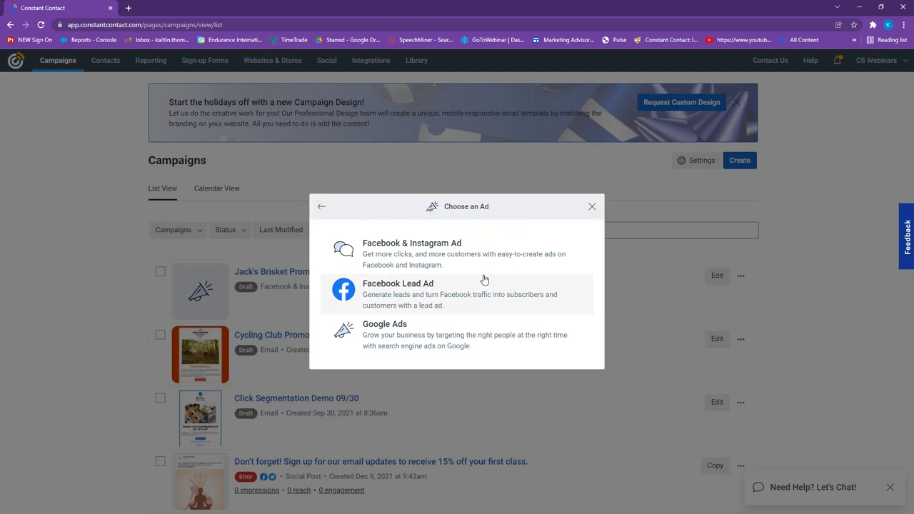
pyautogui.click(377, 290)
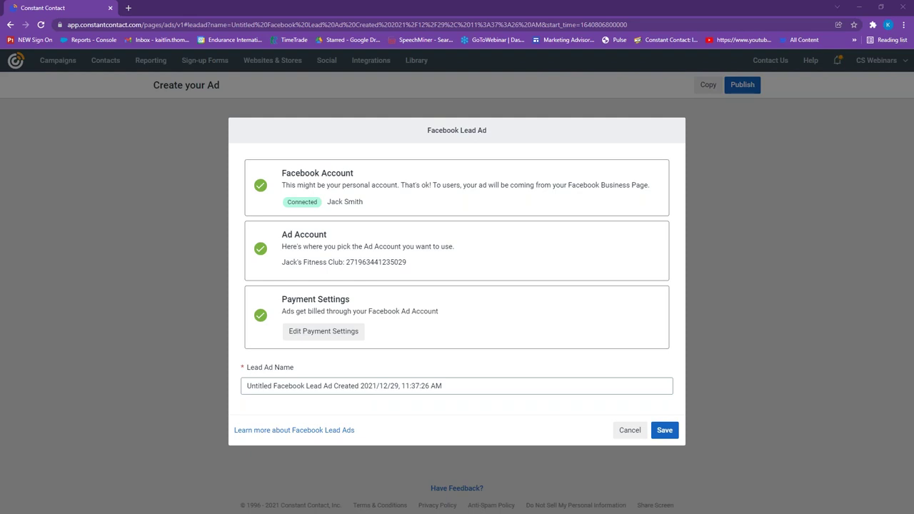
pyautogui.tripleClick(320, 385)
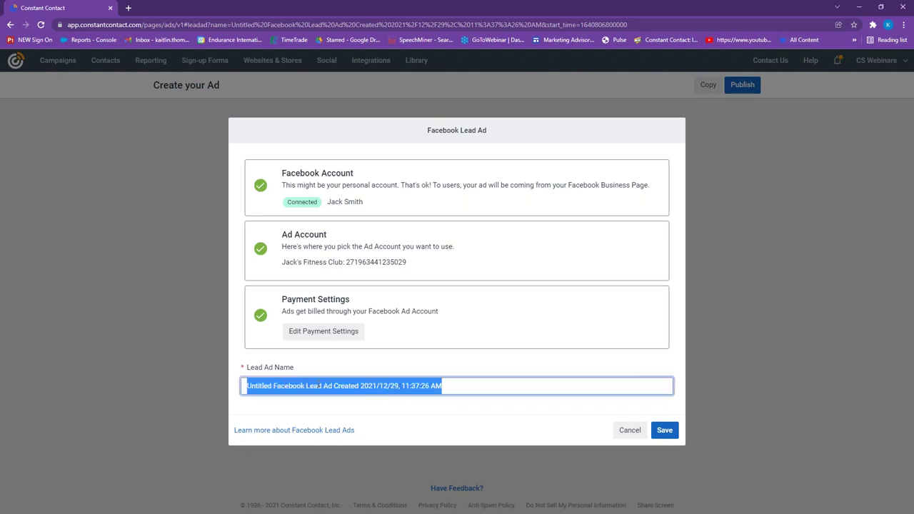
pyautogui.write("Jack's BBQ Lead Ad")
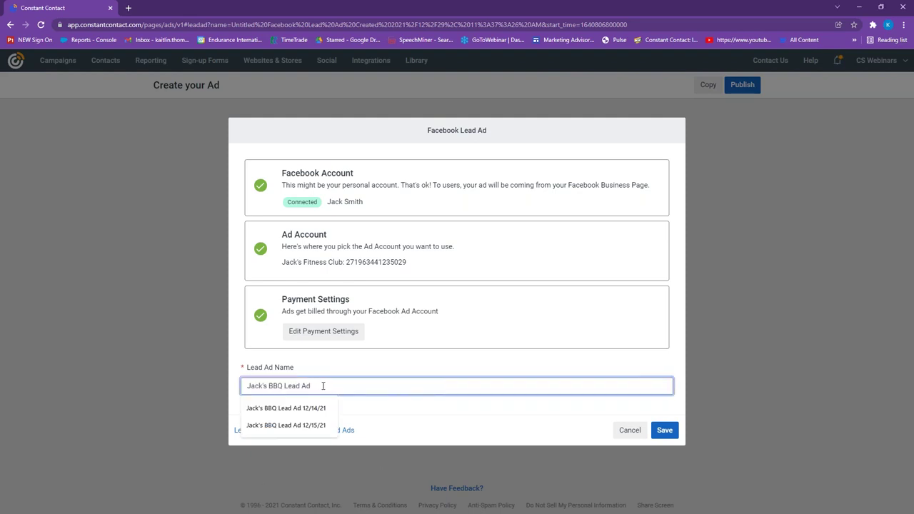
pyautogui.write('12/29')
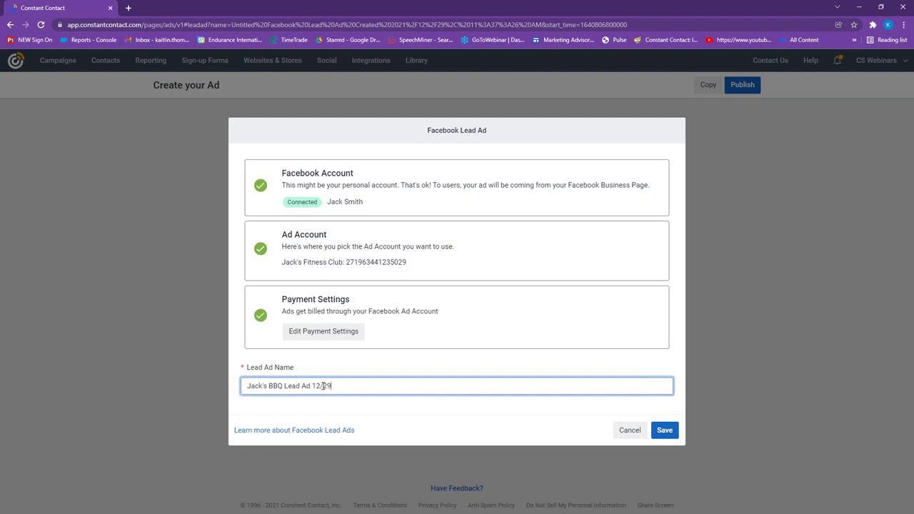
pyautogui.write('/21')
pyautogui.click(664, 430)
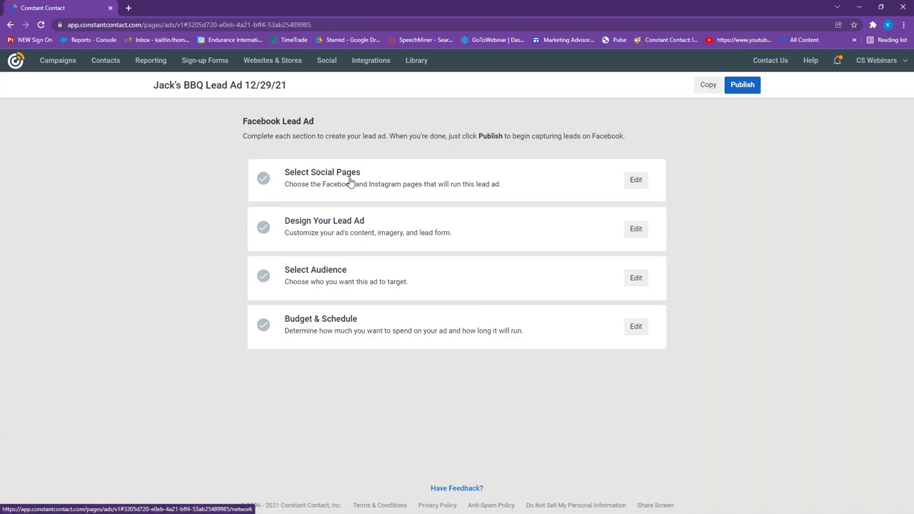
# Choose Jacks Backyard BBQ as the Facebook page that runs the lead ad and save the social pages.
pyautogui.click(634, 180)
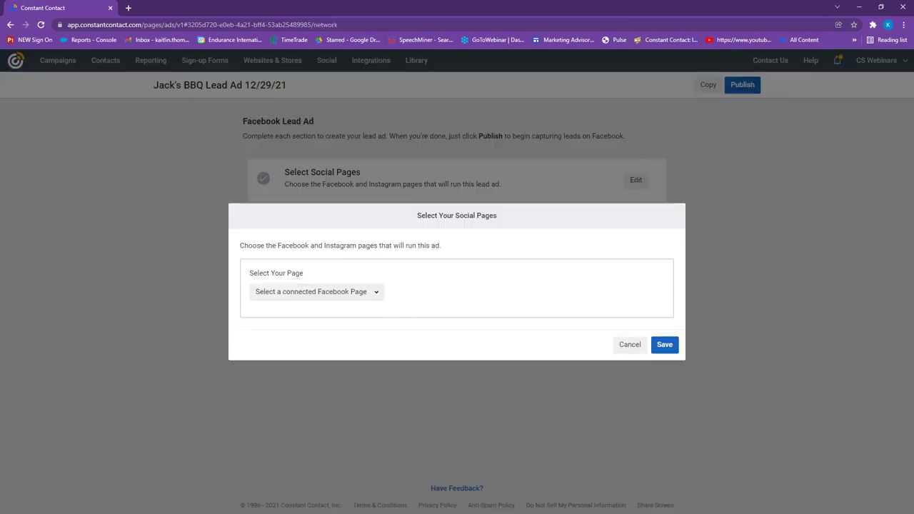
pyautogui.click(377, 295)
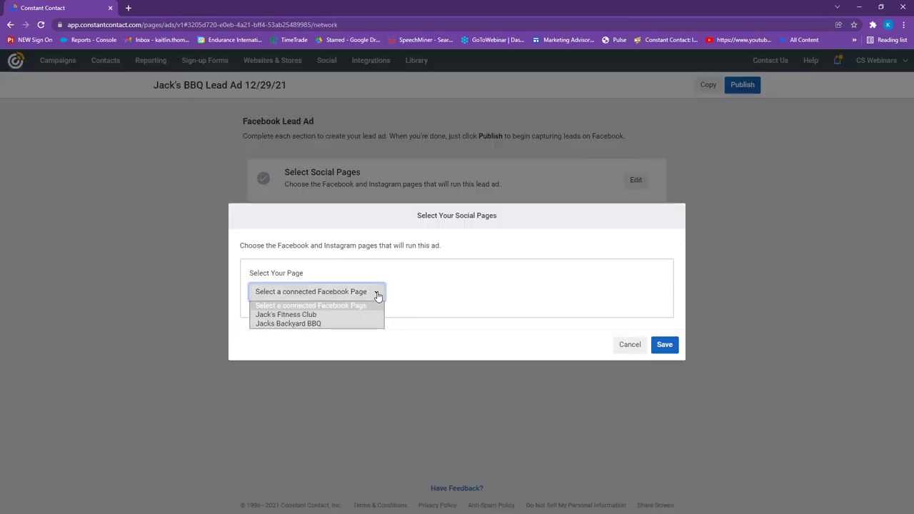
pyautogui.click(366, 325)
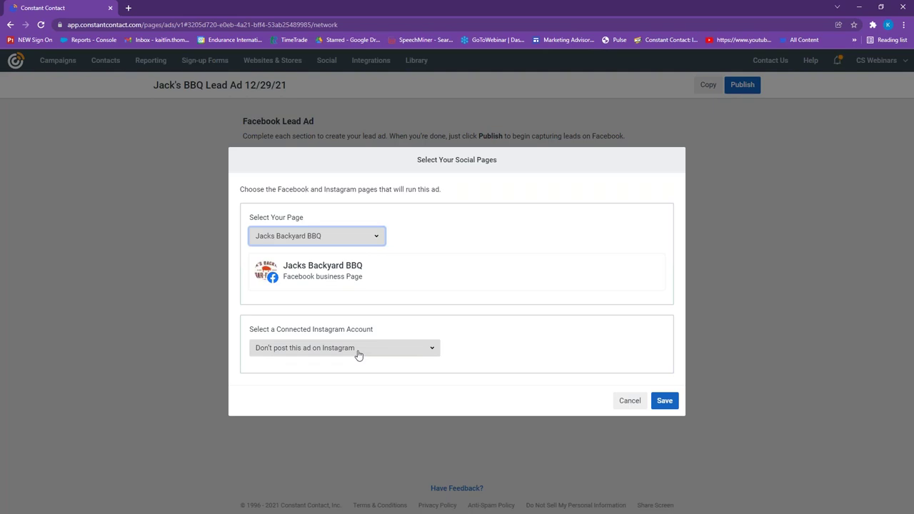
pyautogui.click(665, 400)
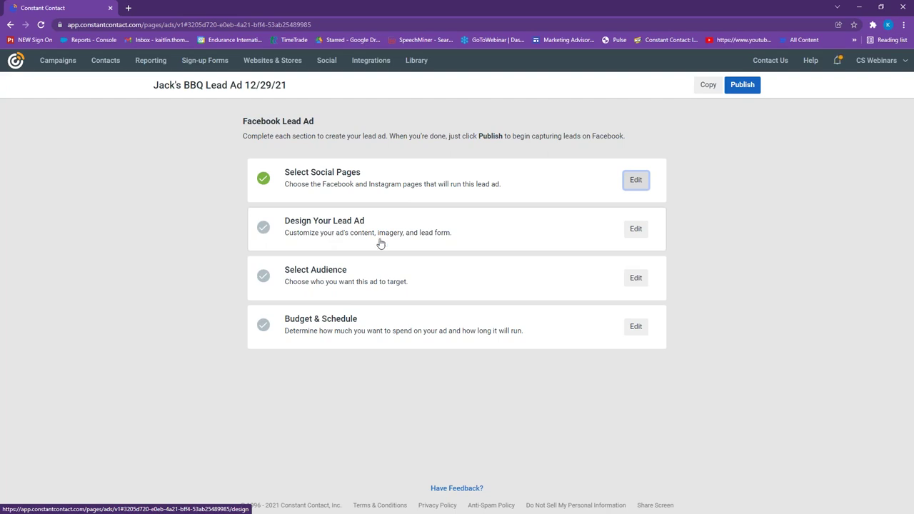
# Set the lead ad's description to "Best BBQ in town! Sign up for our email updates to receive 15% off your next meal with us.".
pyautogui.click(635, 228)
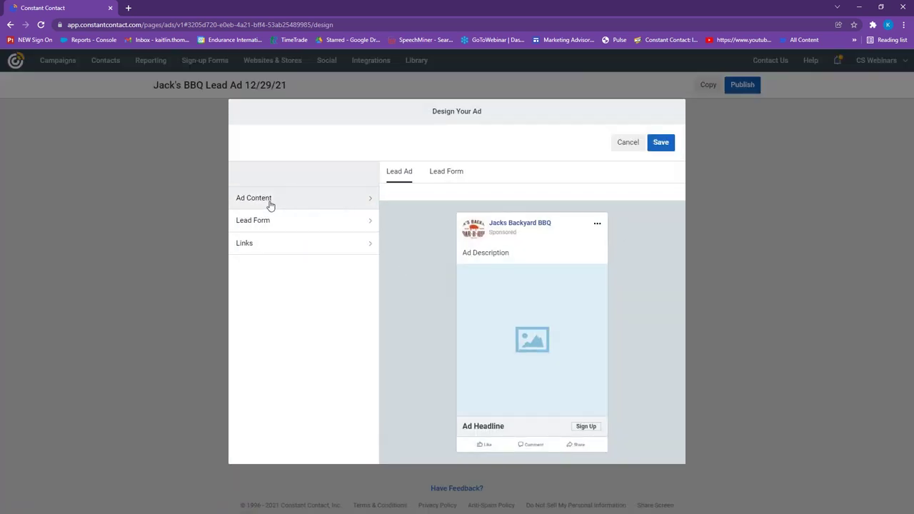
pyautogui.click(270, 205)
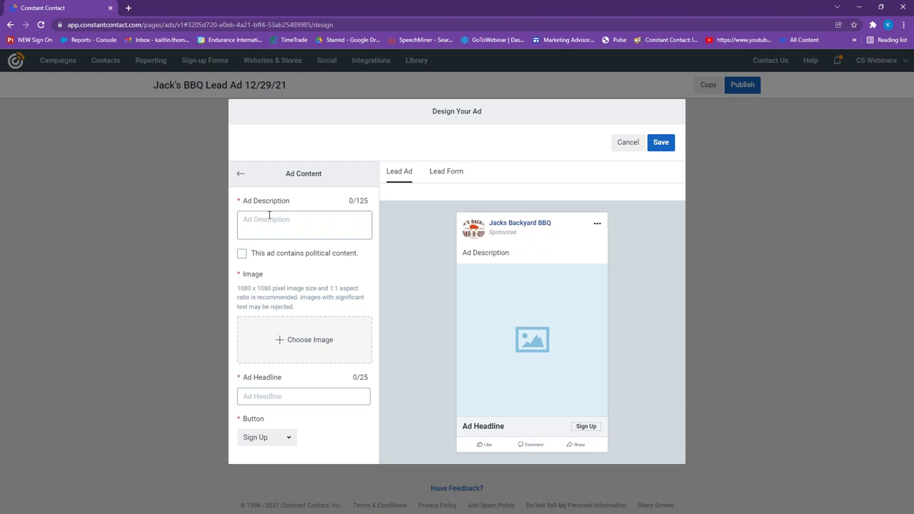
pyautogui.click(273, 228)
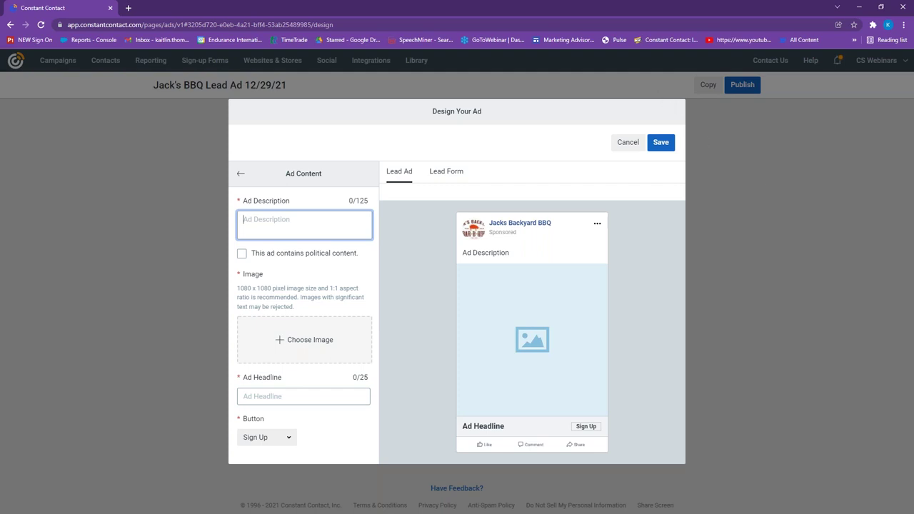
pyautogui.press('Tab')
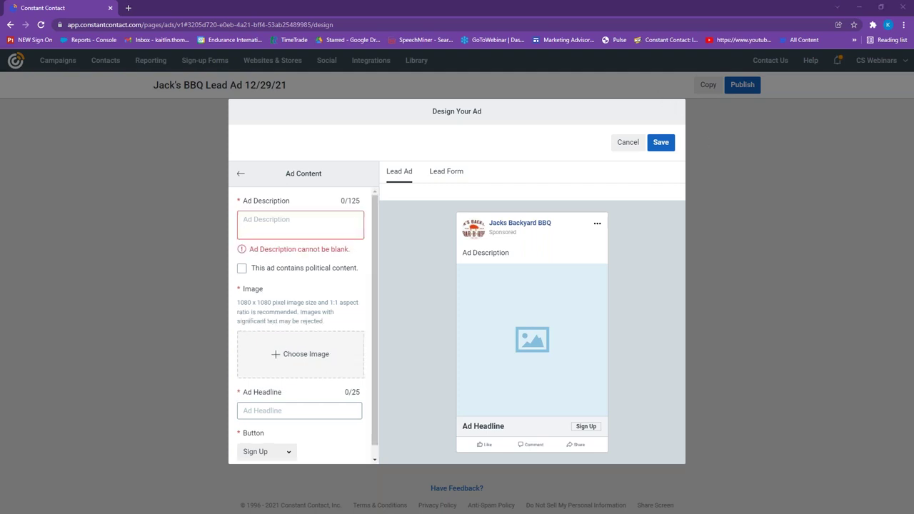
pyautogui.click(304, 218)
pyautogui.write('Best BBQ in town! Sign up for our email updates to receive 15% off your next meal with us.')
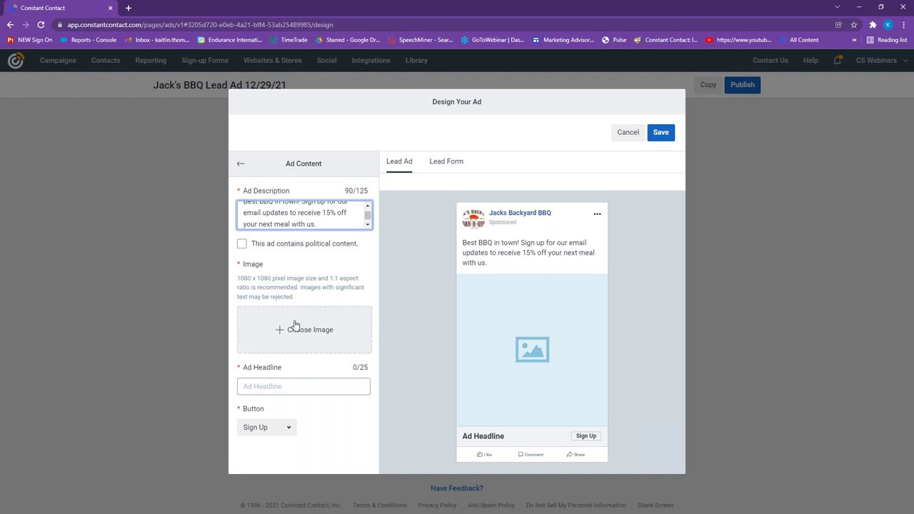
# Insert Brisket.jpg from the image library as the lead ad's image.
pyautogui.click(295, 325)
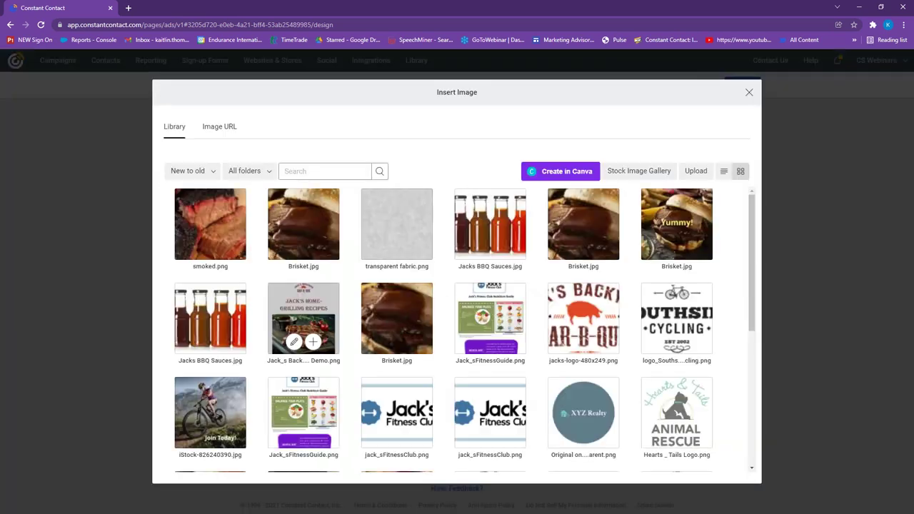
pyautogui.click(306, 214)
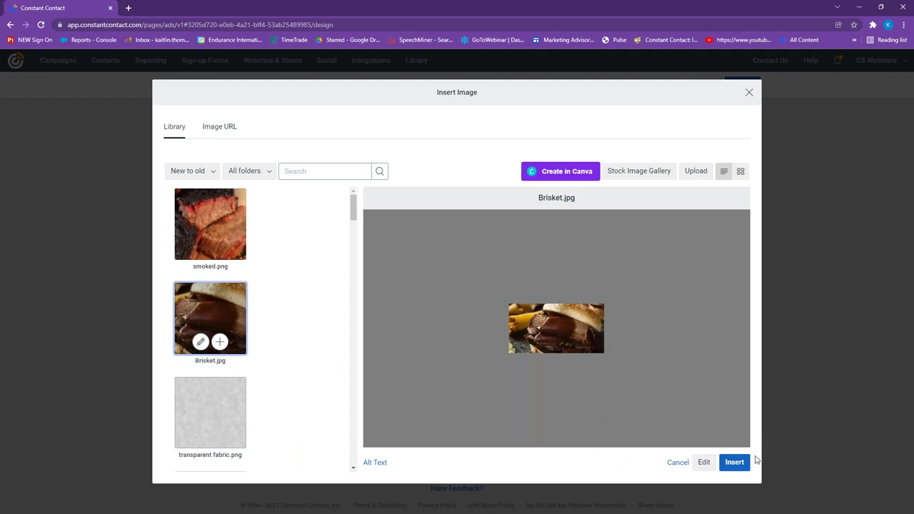
pyautogui.click(734, 462)
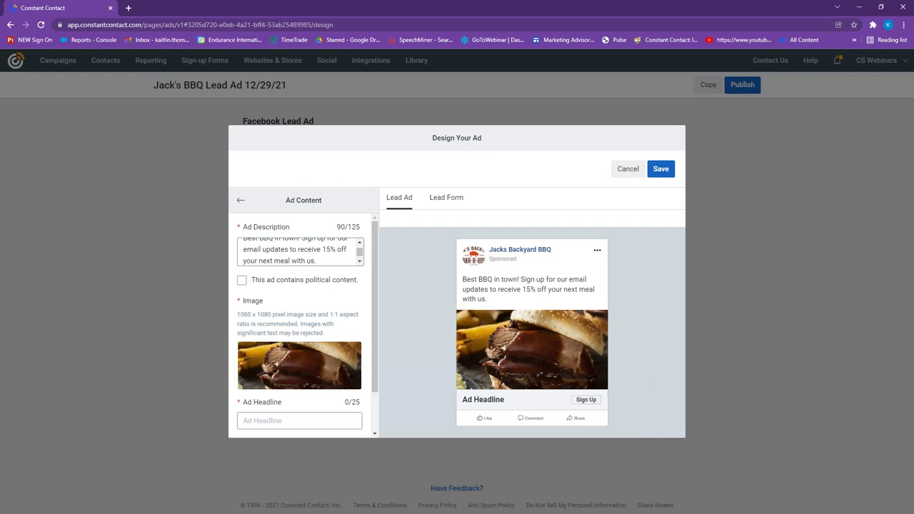
# Set the lead ad's headline to "Sign up for 15% off" with Sign Up as its button, and finish the ad content.
pyautogui.scroll(-1, 295, 392)
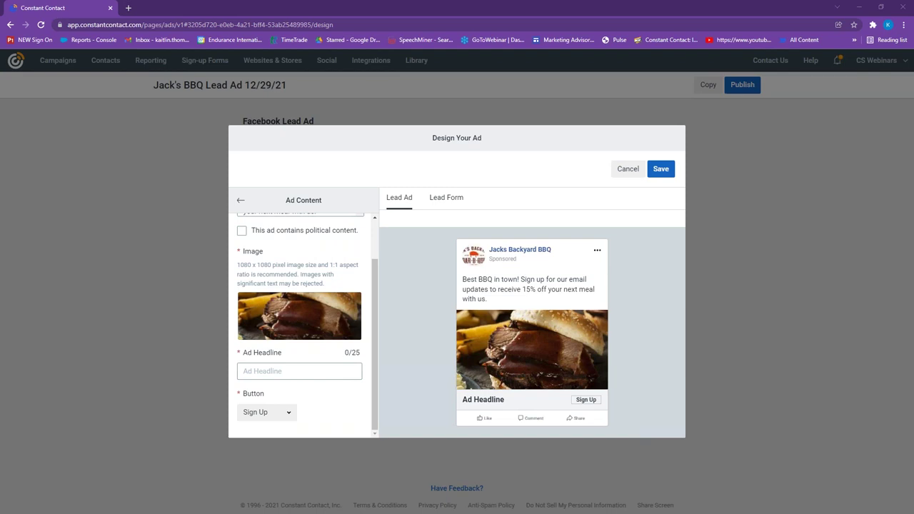
pyautogui.click(298, 370)
pyautogui.click(267, 410)
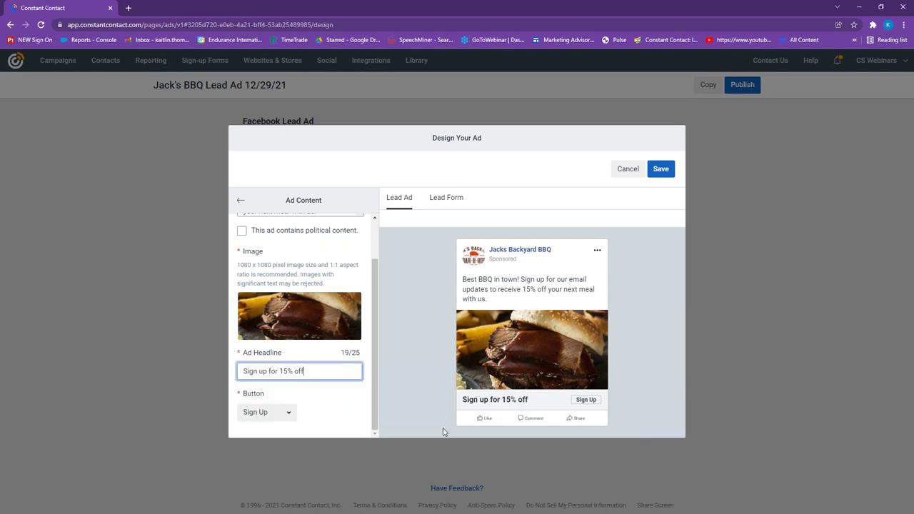
pyautogui.click(283, 422)
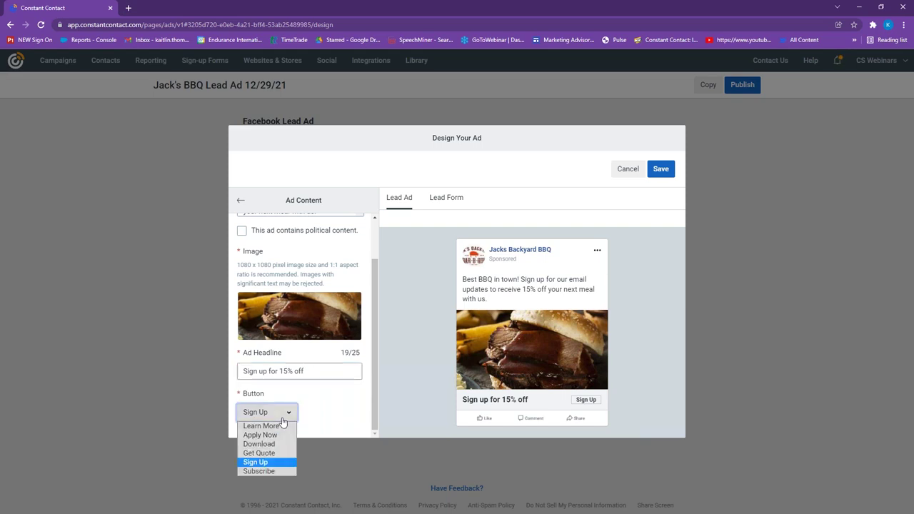
pyautogui.click(284, 462)
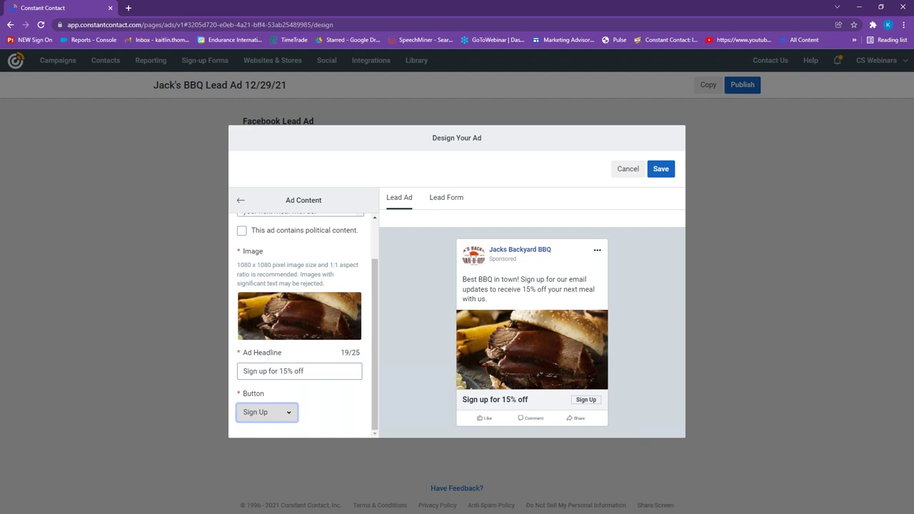
pyautogui.click(241, 200)
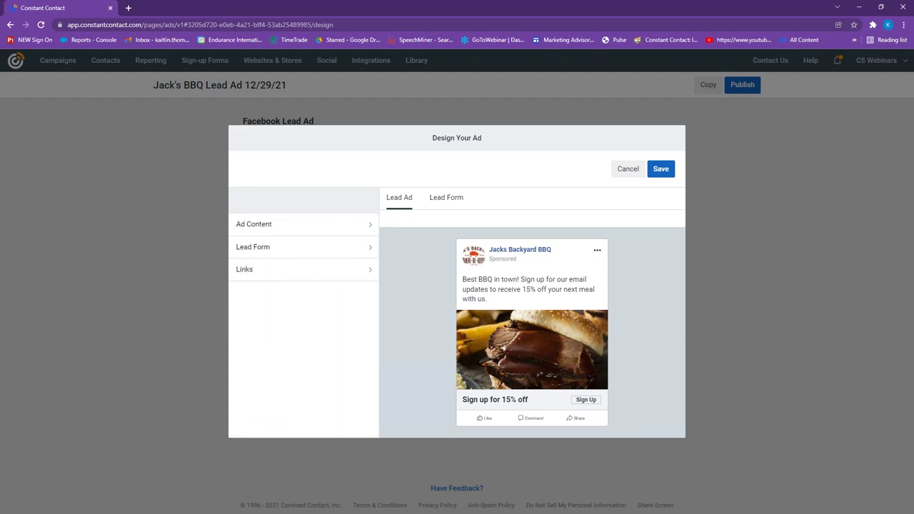
# Add the First Name and Last Name fields to the lead form.
pyautogui.click(271, 250)
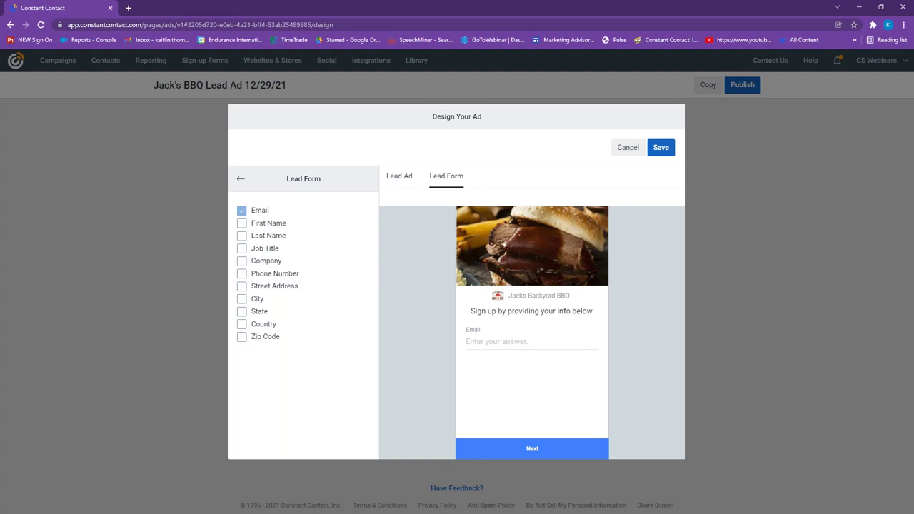
pyautogui.click(242, 224)
pyautogui.click(242, 237)
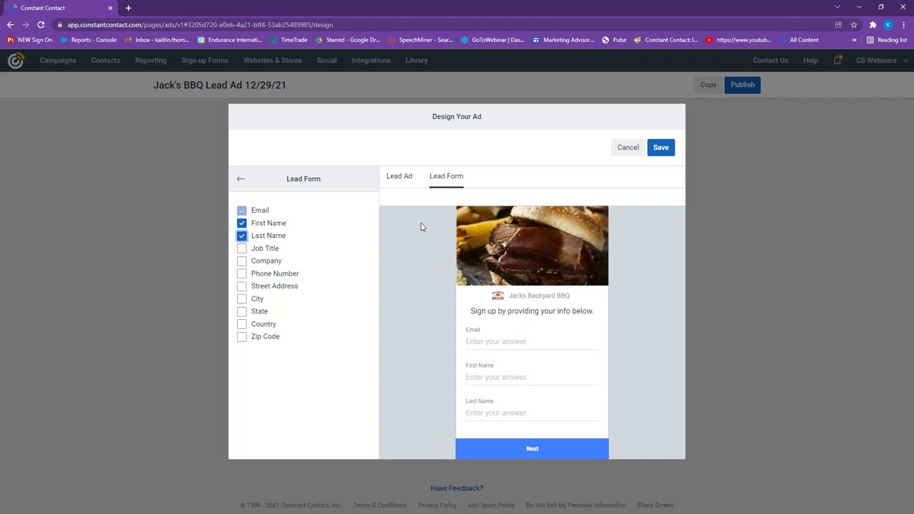
pyautogui.click(241, 178)
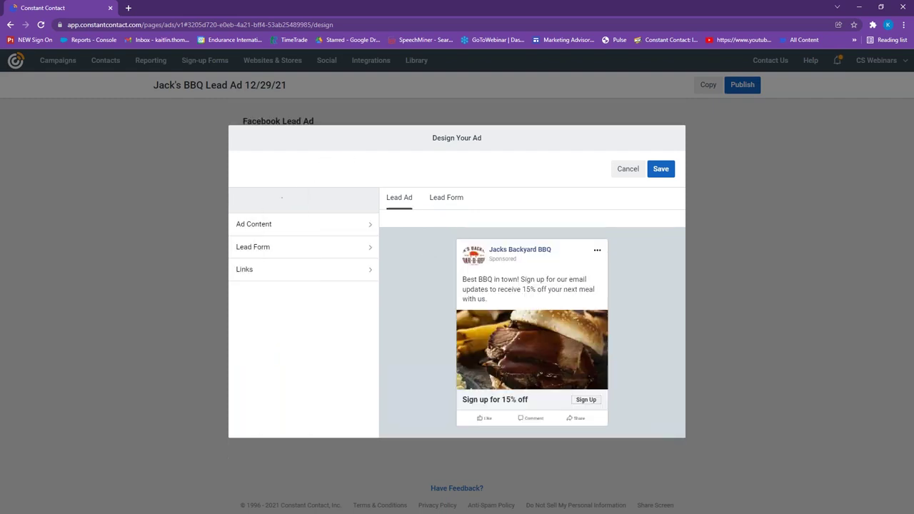
pyautogui.click(283, 271)
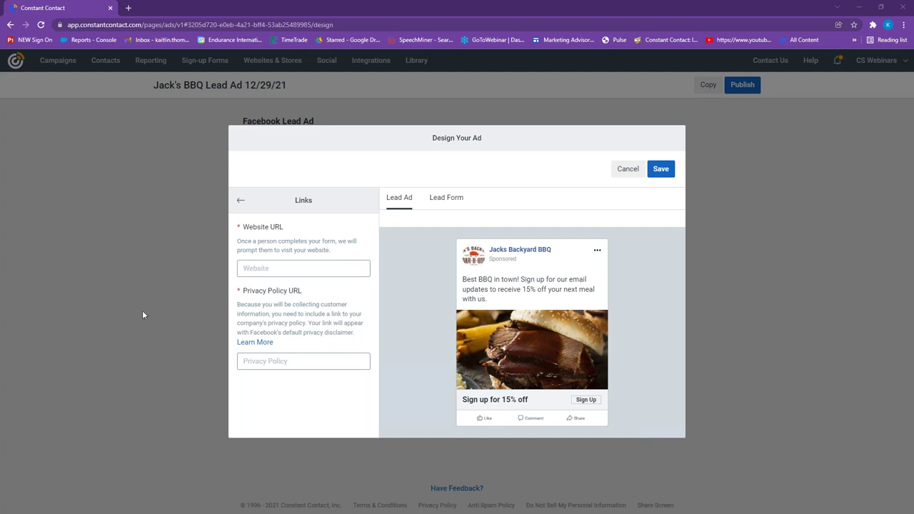
pyautogui.click(263, 269)
pyautogui.press('Down')
pyautogui.press('Return')
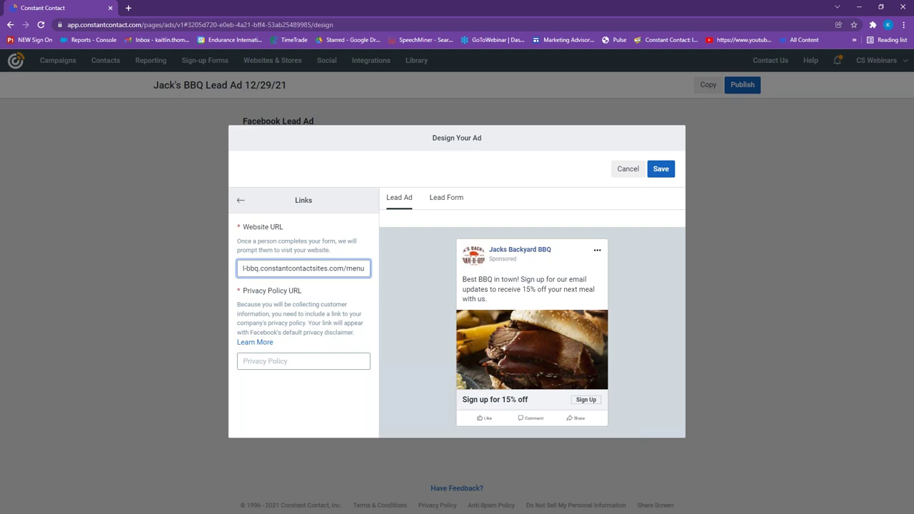
pyautogui.press('Tab')
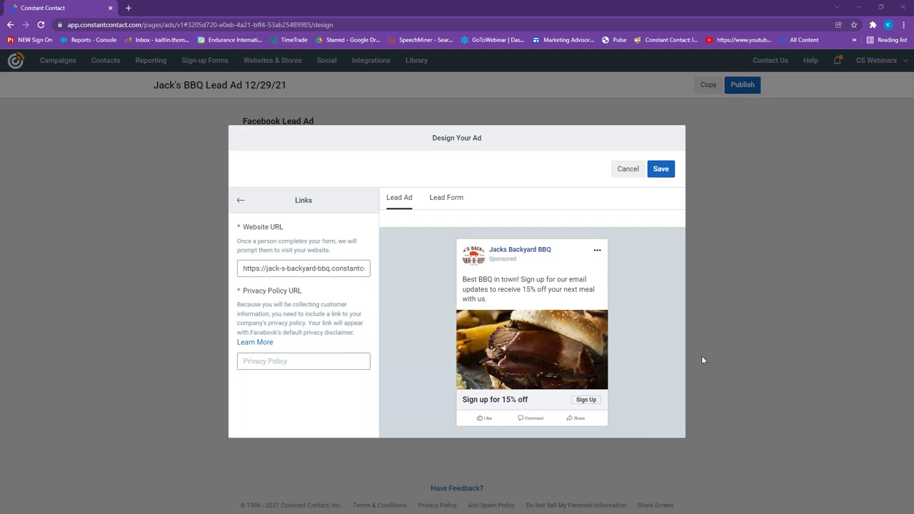
# Set the privacy policy URL to the constantcontactsites.com/privacy-policy page and save the lead ad design.
pyautogui.click(332, 365)
pyautogui.press('Down')
pyautogui.press('Return')
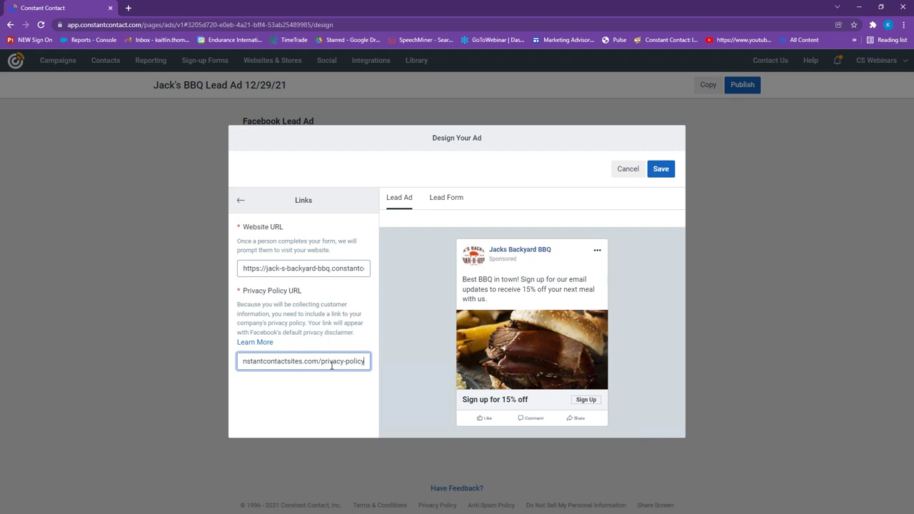
pyautogui.click(241, 203)
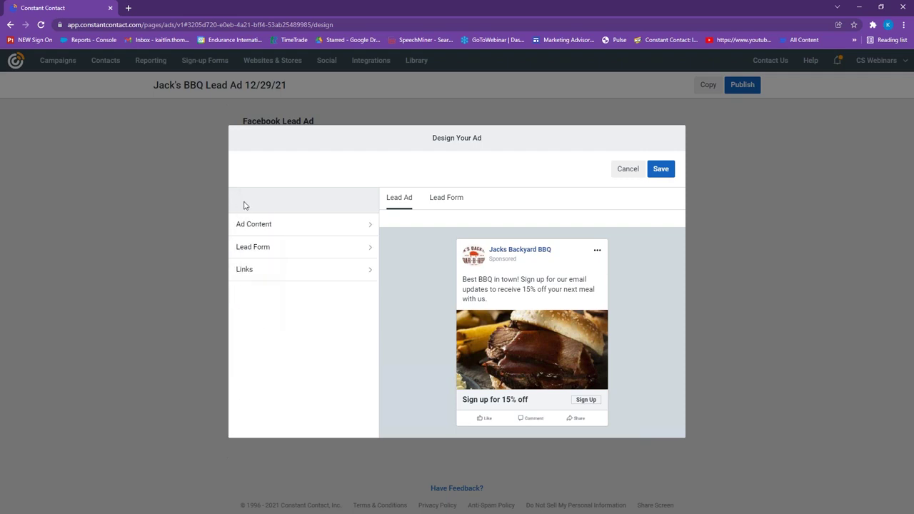
pyautogui.click(671, 170)
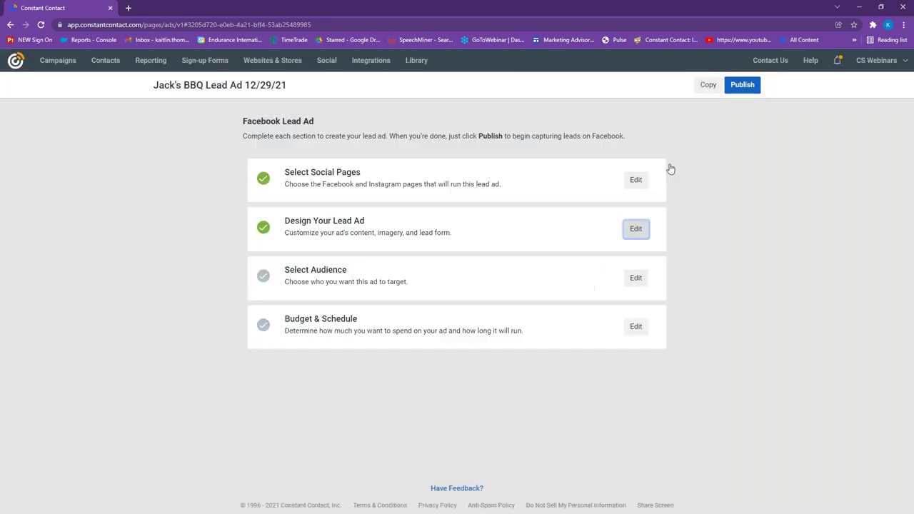
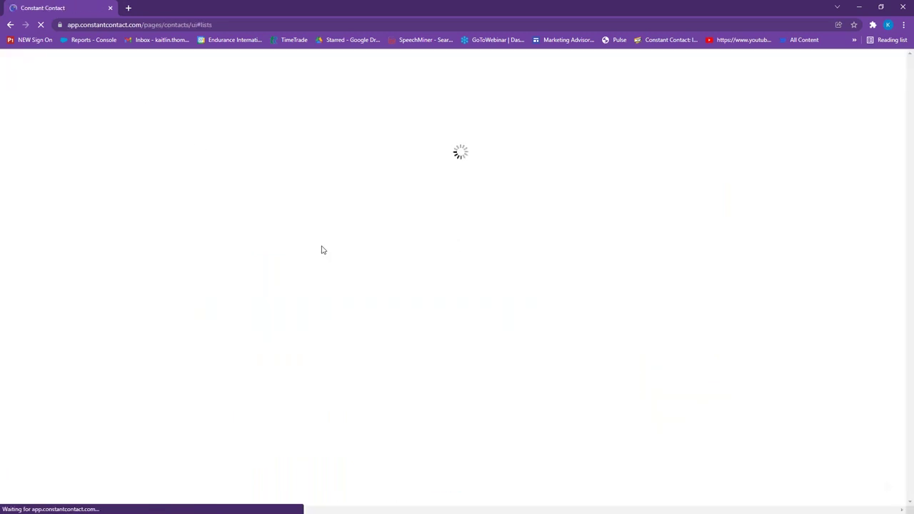
# Review the account's contact lists and the table of all individual contacts.
pyautogui.scroll(-3, 317, 247)
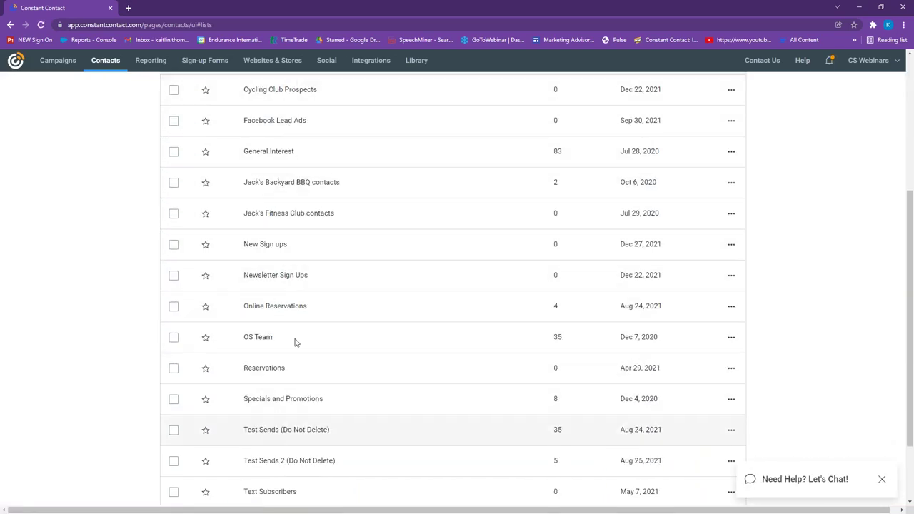
pyautogui.scroll(2, 296, 307)
pyautogui.scroll(2, 296, 307)
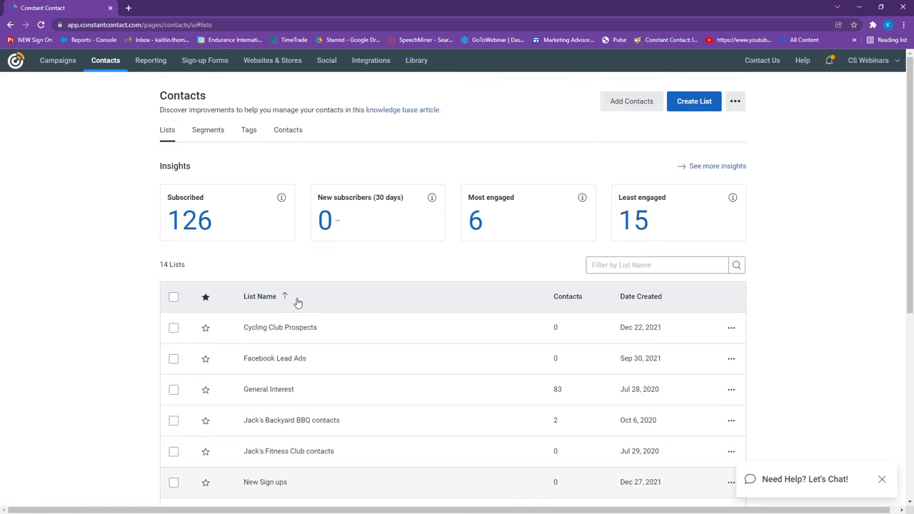
pyautogui.click(297, 132)
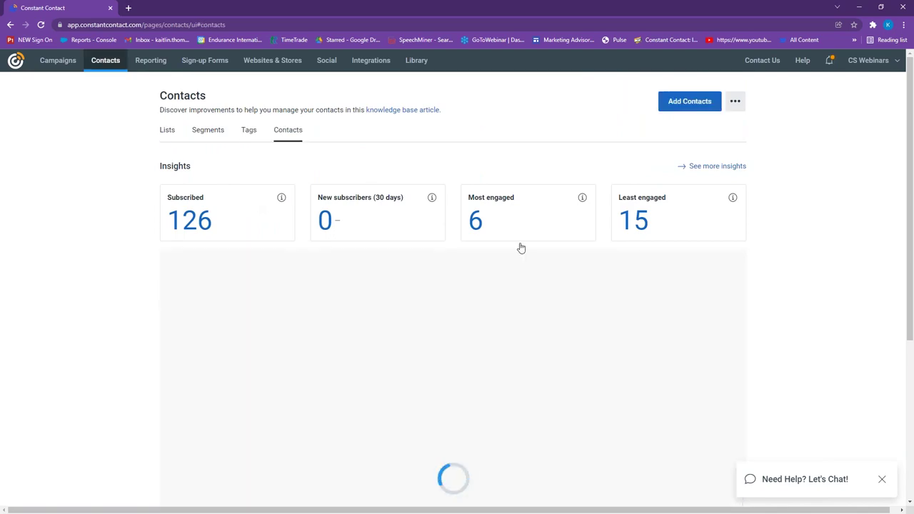
pyautogui.scroll(-3, 520, 247)
pyautogui.scroll(-2, 521, 247)
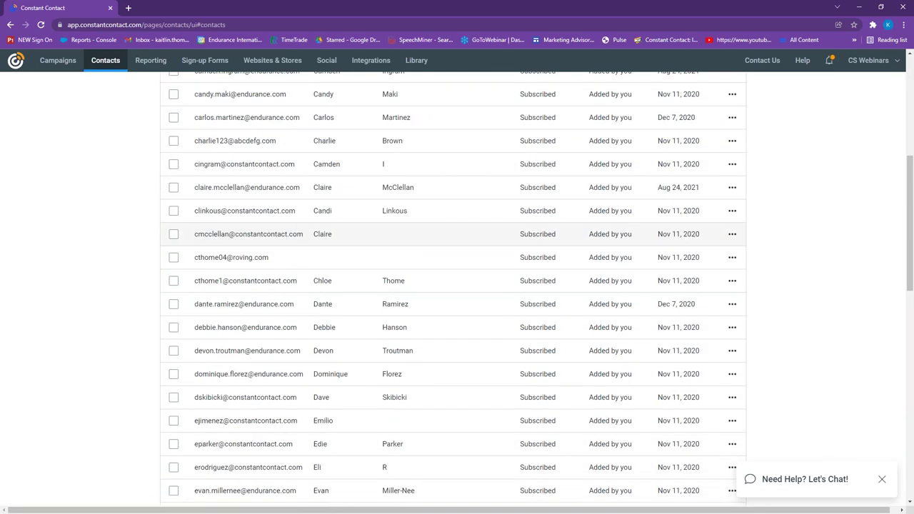
pyautogui.scroll(5, 520, 247)
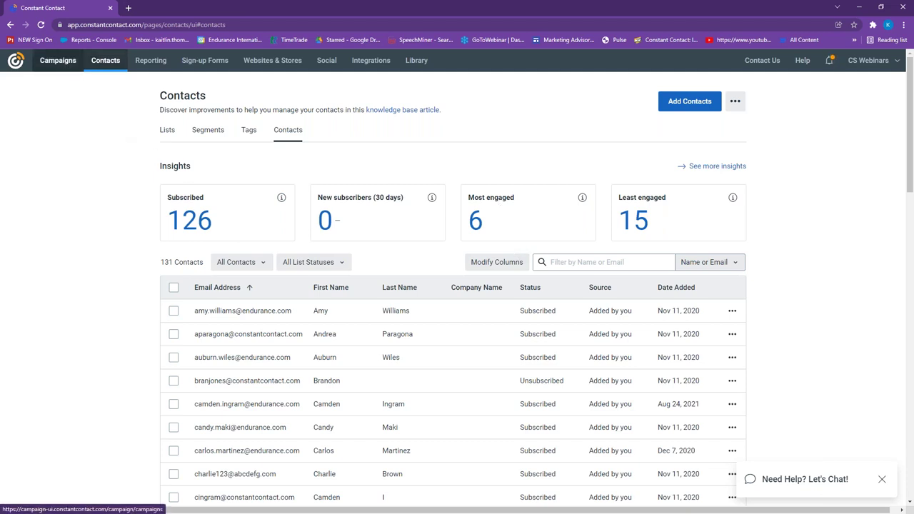
# Examine the single-step and multi-step email automation types offered for a new campaign.
pyautogui.click(58, 60)
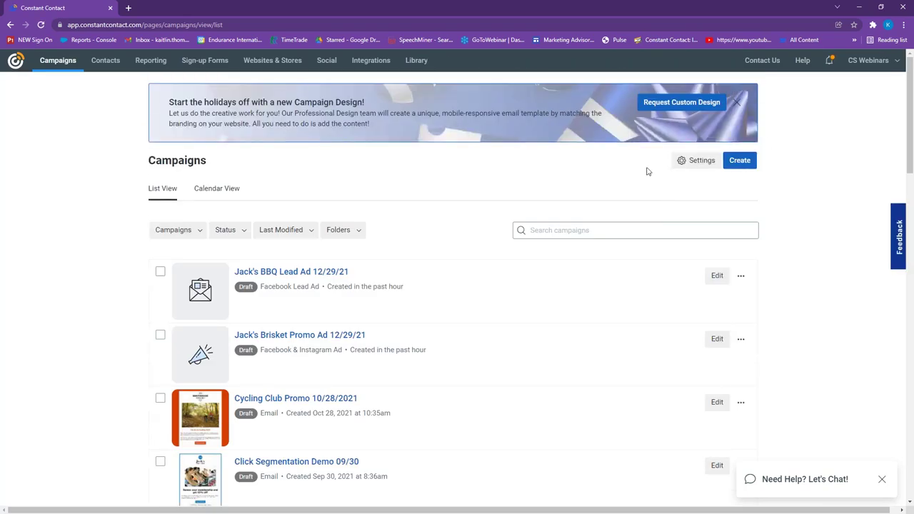
pyautogui.click(741, 162)
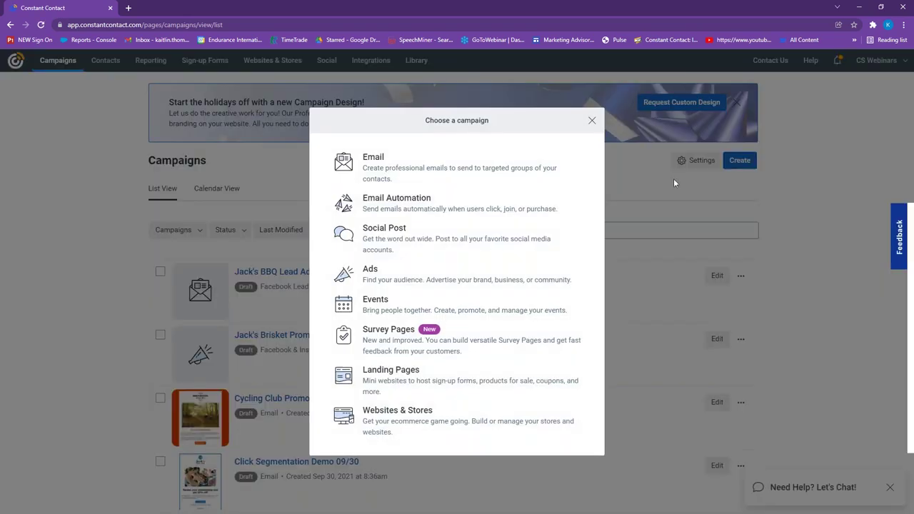
pyautogui.click(431, 207)
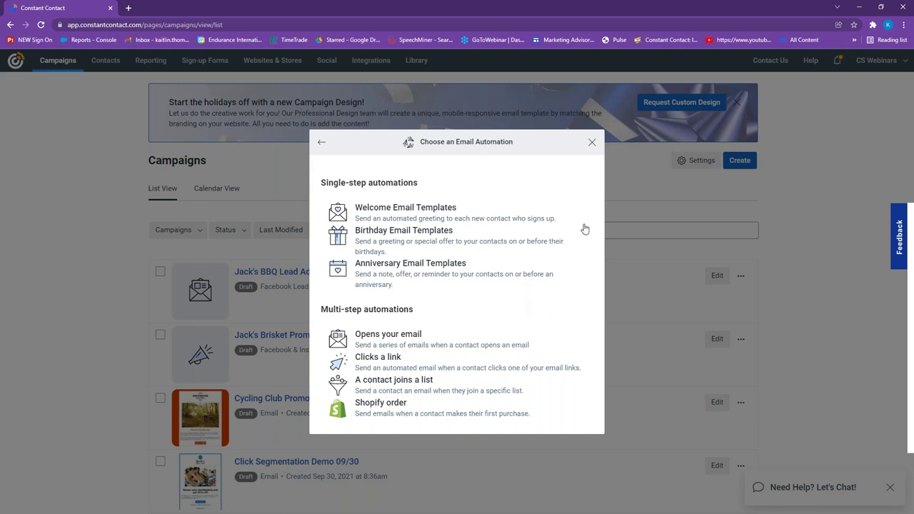
pyautogui.click(591, 143)
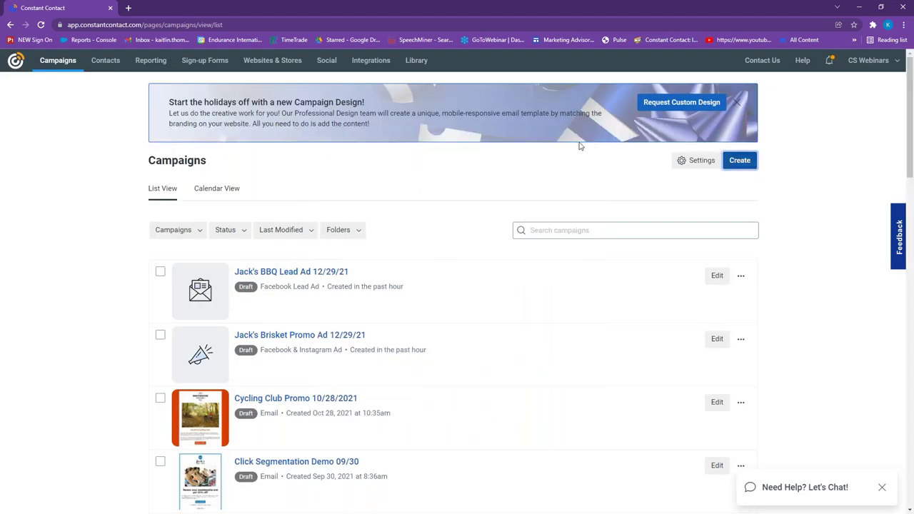
# Create a Lead Generation Landing Page sign-up form and look over its default layout.
pyautogui.click(220, 65)
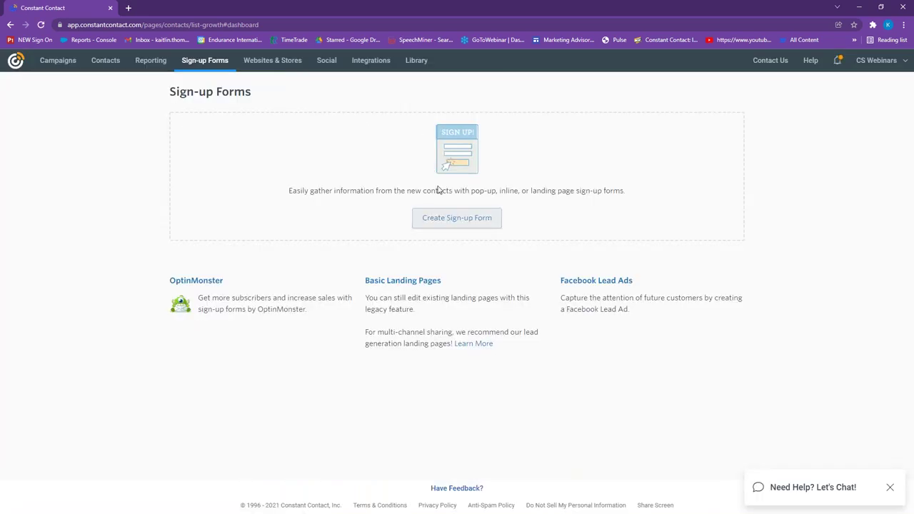
pyautogui.click(432, 227)
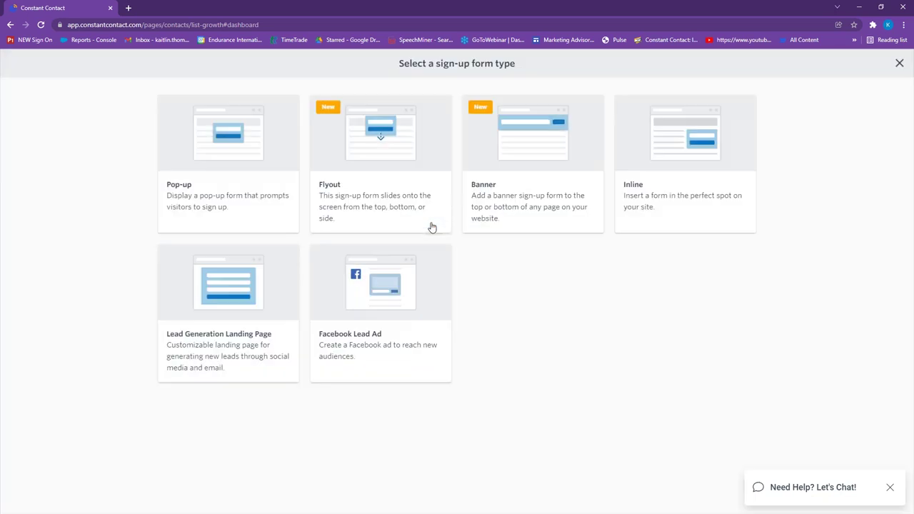
pyautogui.click(230, 325)
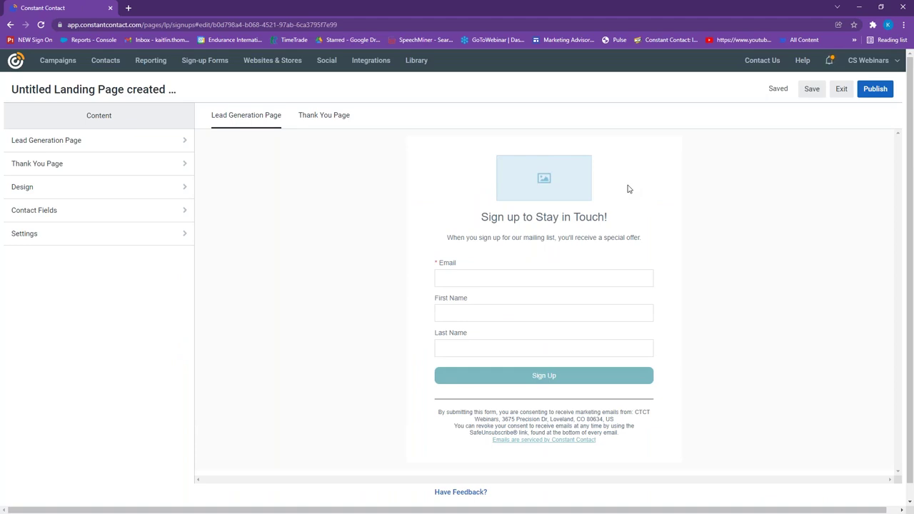
pyautogui.scroll(-1, 611, 222)
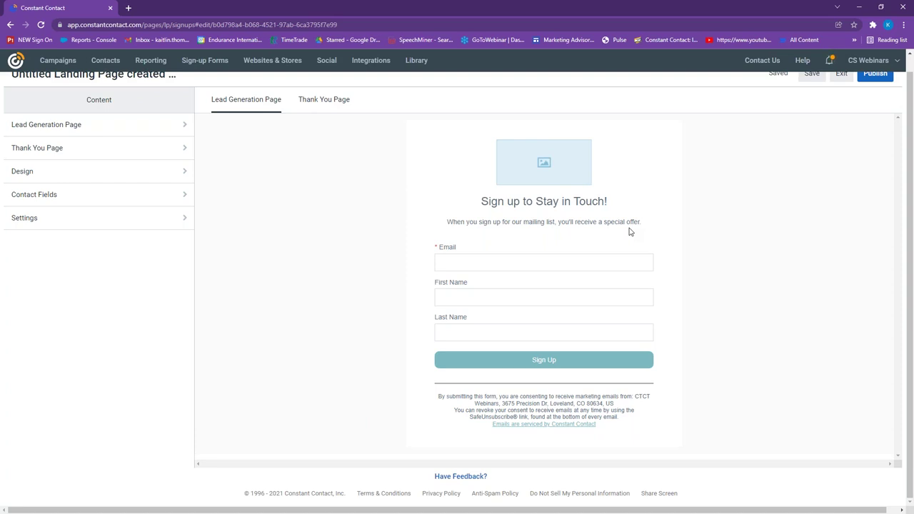
pyautogui.scroll(1, 702, 300)
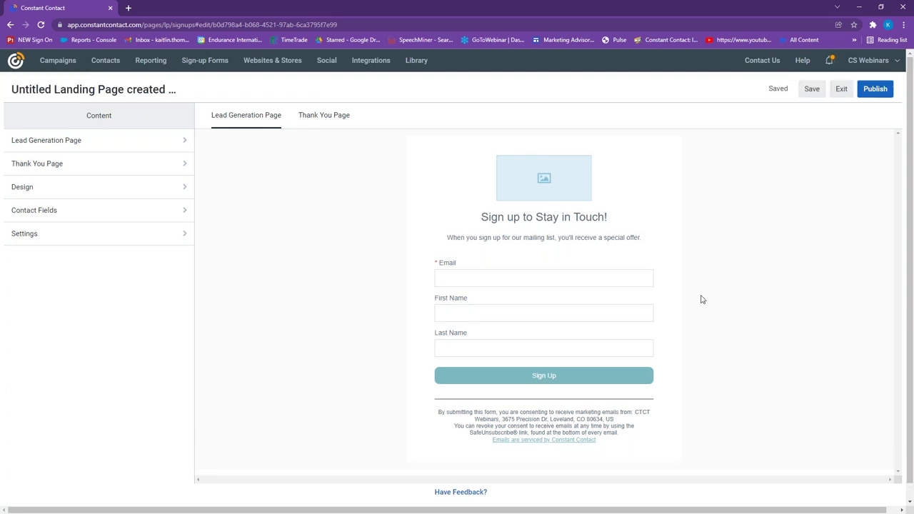
# Return to the sign-up forms overview and examine the available sign-up form types.
pyautogui.click(218, 65)
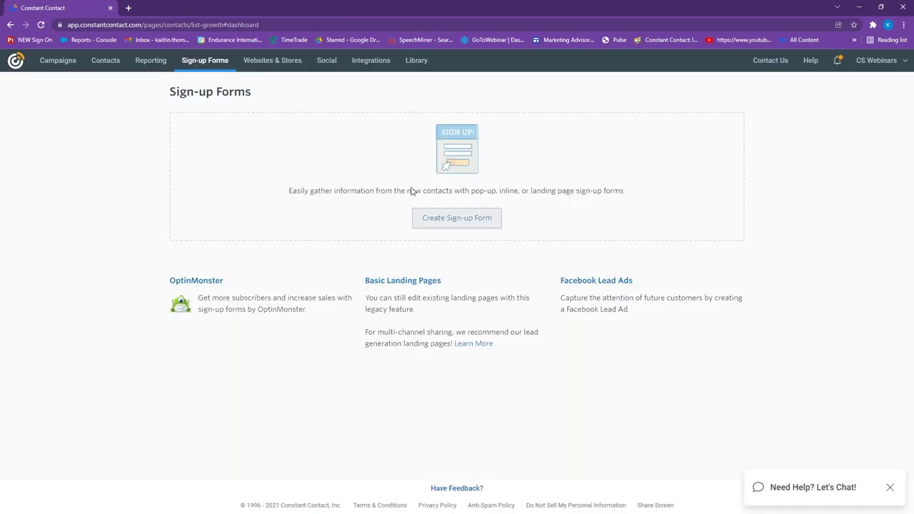
pyautogui.click(427, 220)
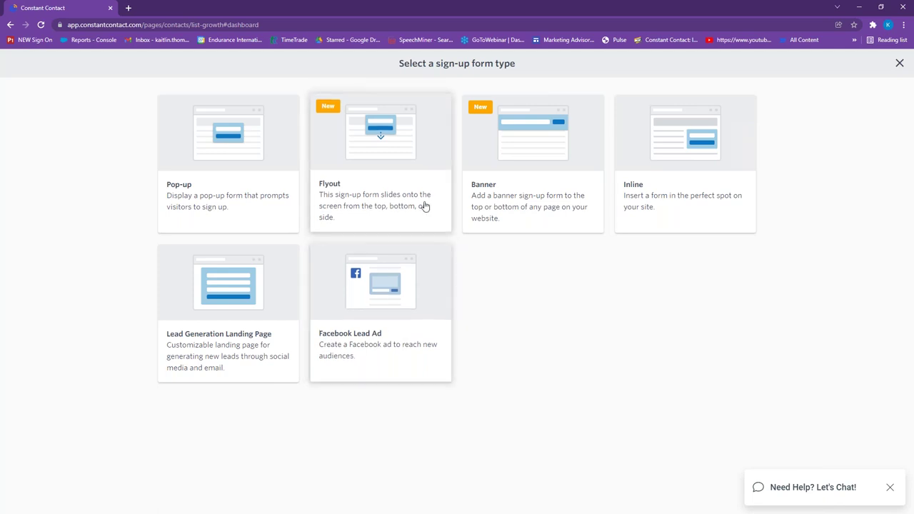
pyautogui.click(902, 64)
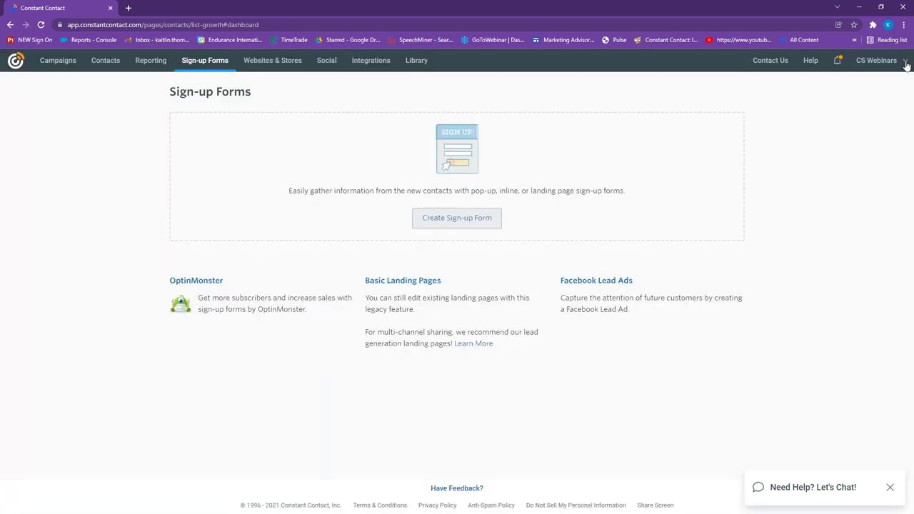